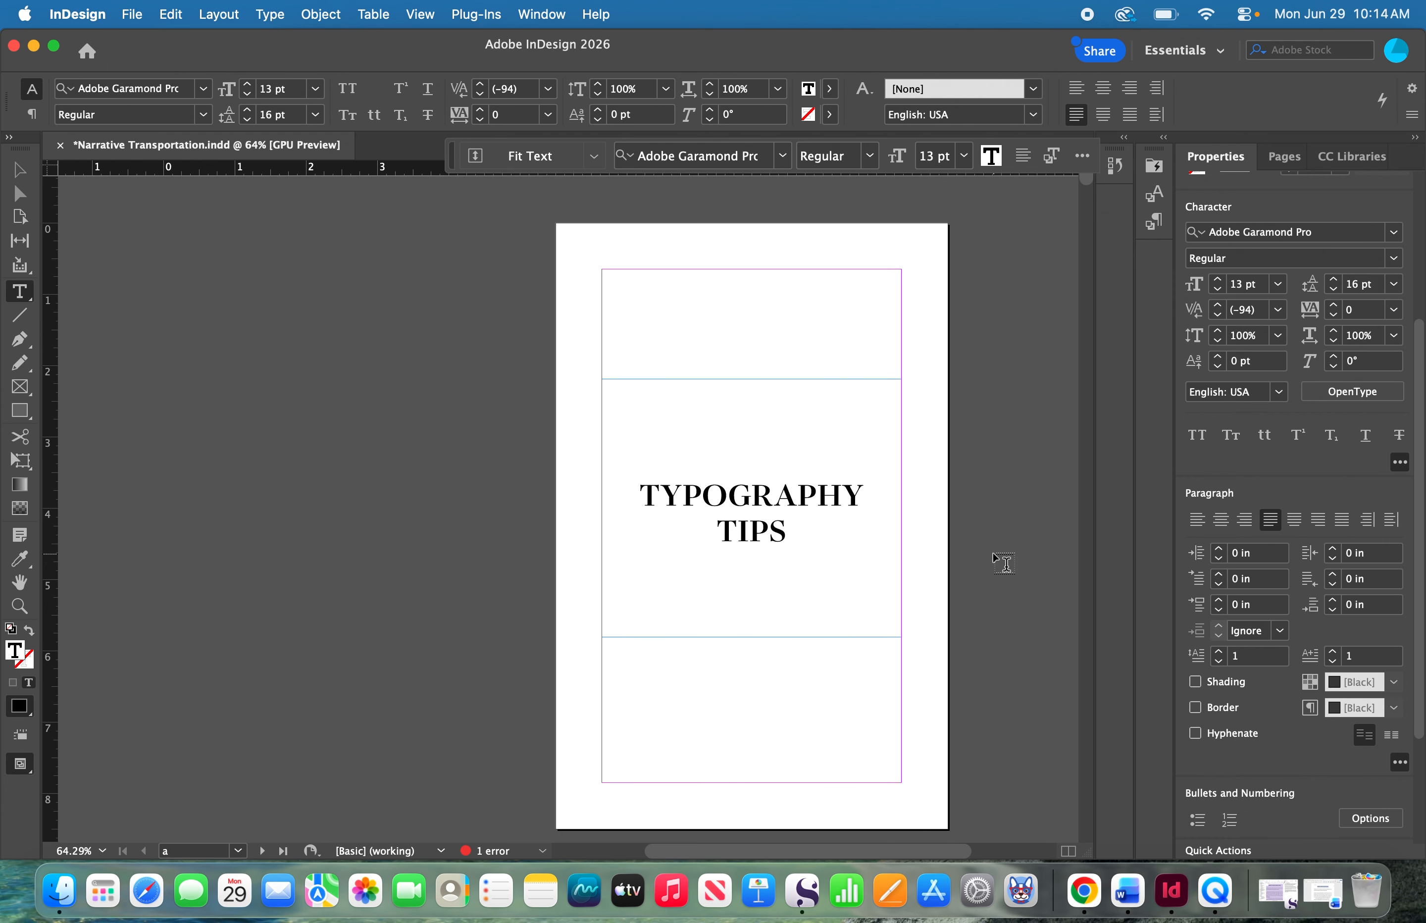
- Give the opening paragraph of the "Immersive Reads" chapter a drop cap 3 lines deep
scroll(995, 562, down, 10)
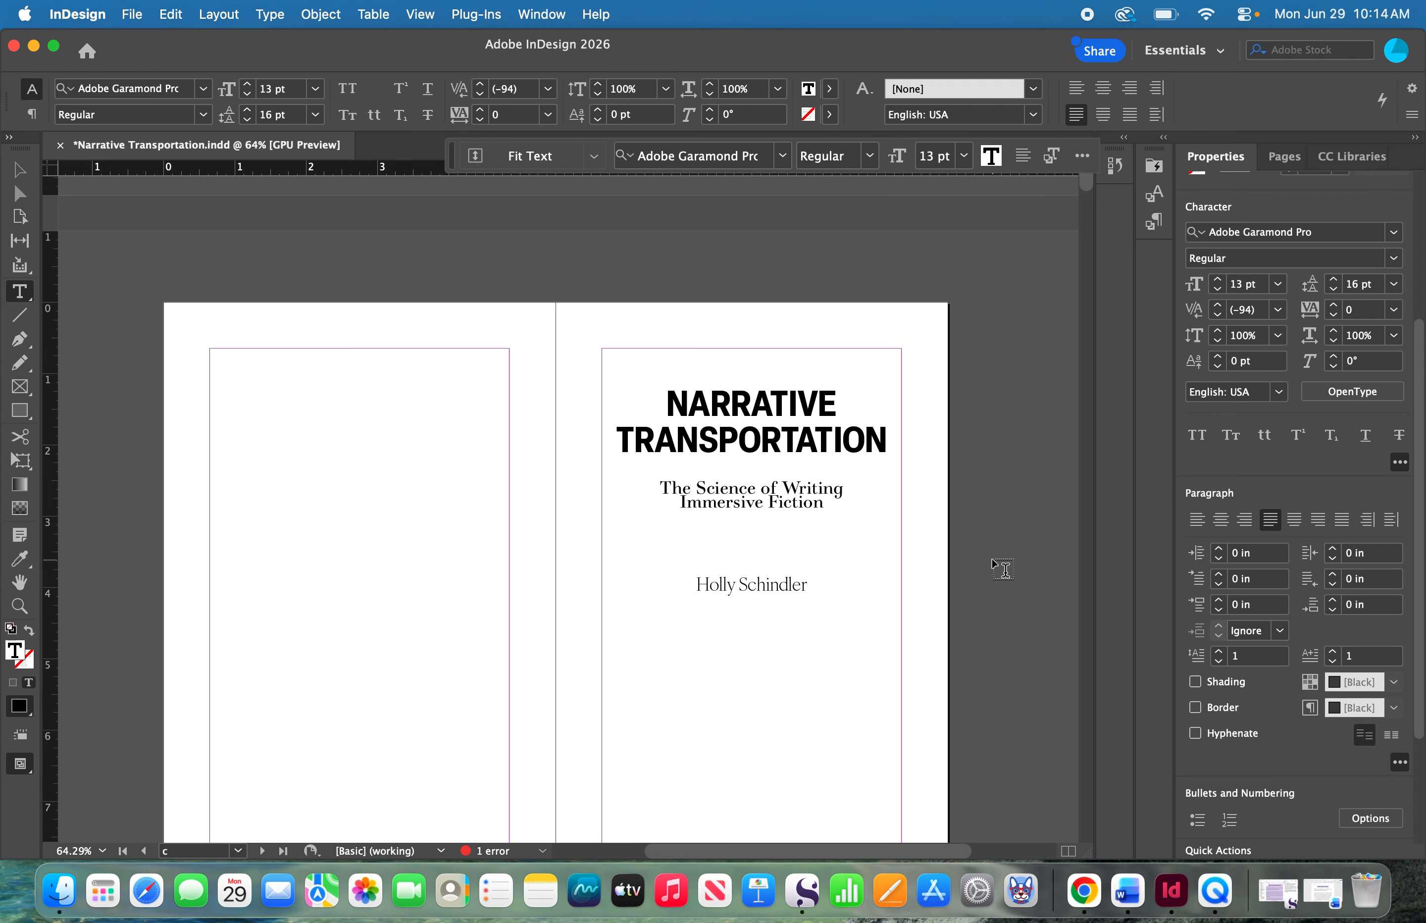
scroll(989, 561, down, 5)
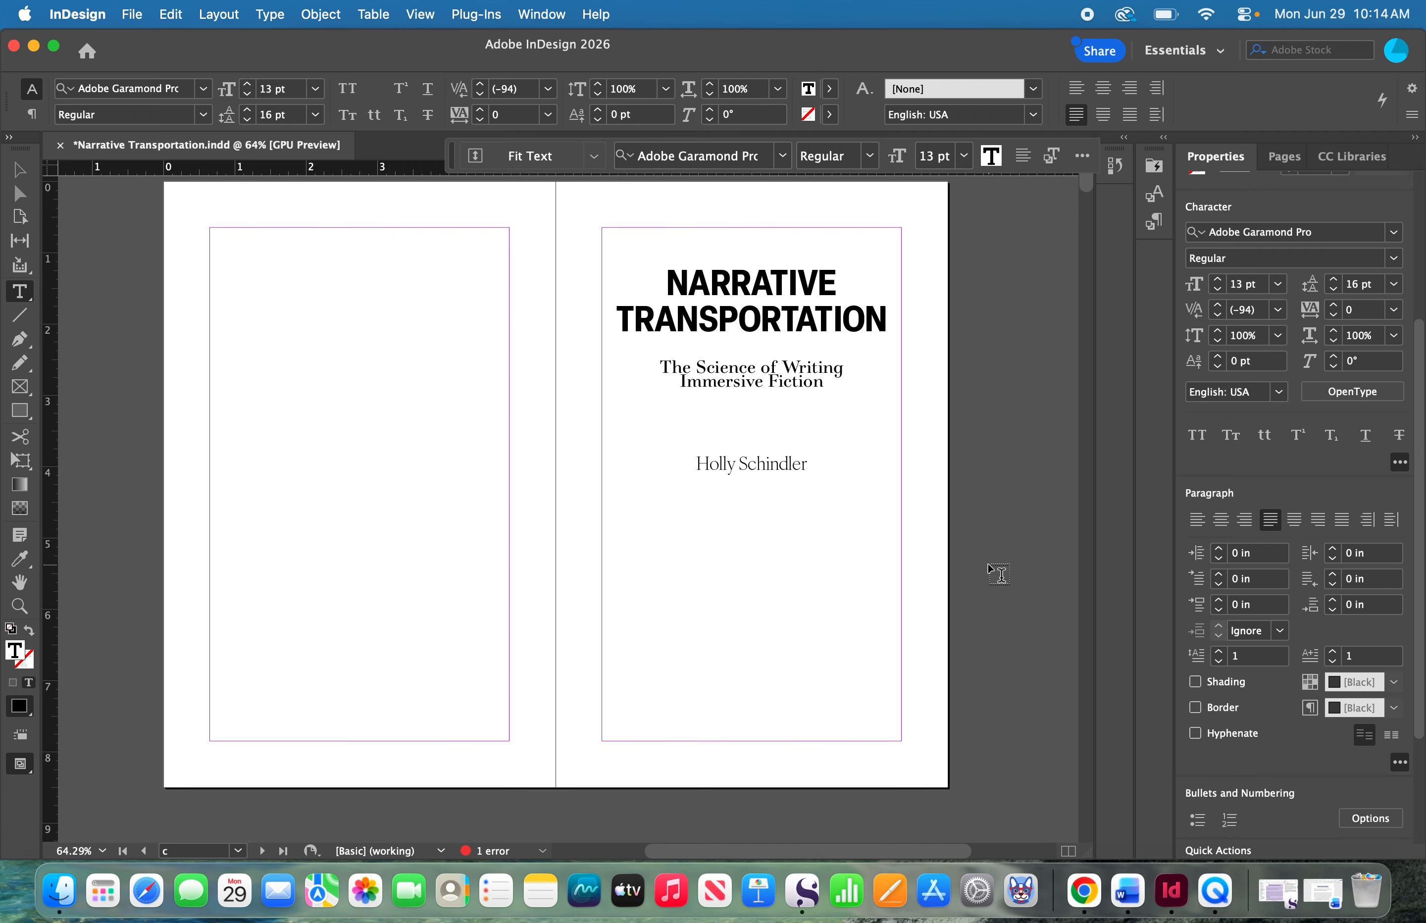
scroll(988, 564, down, 20)
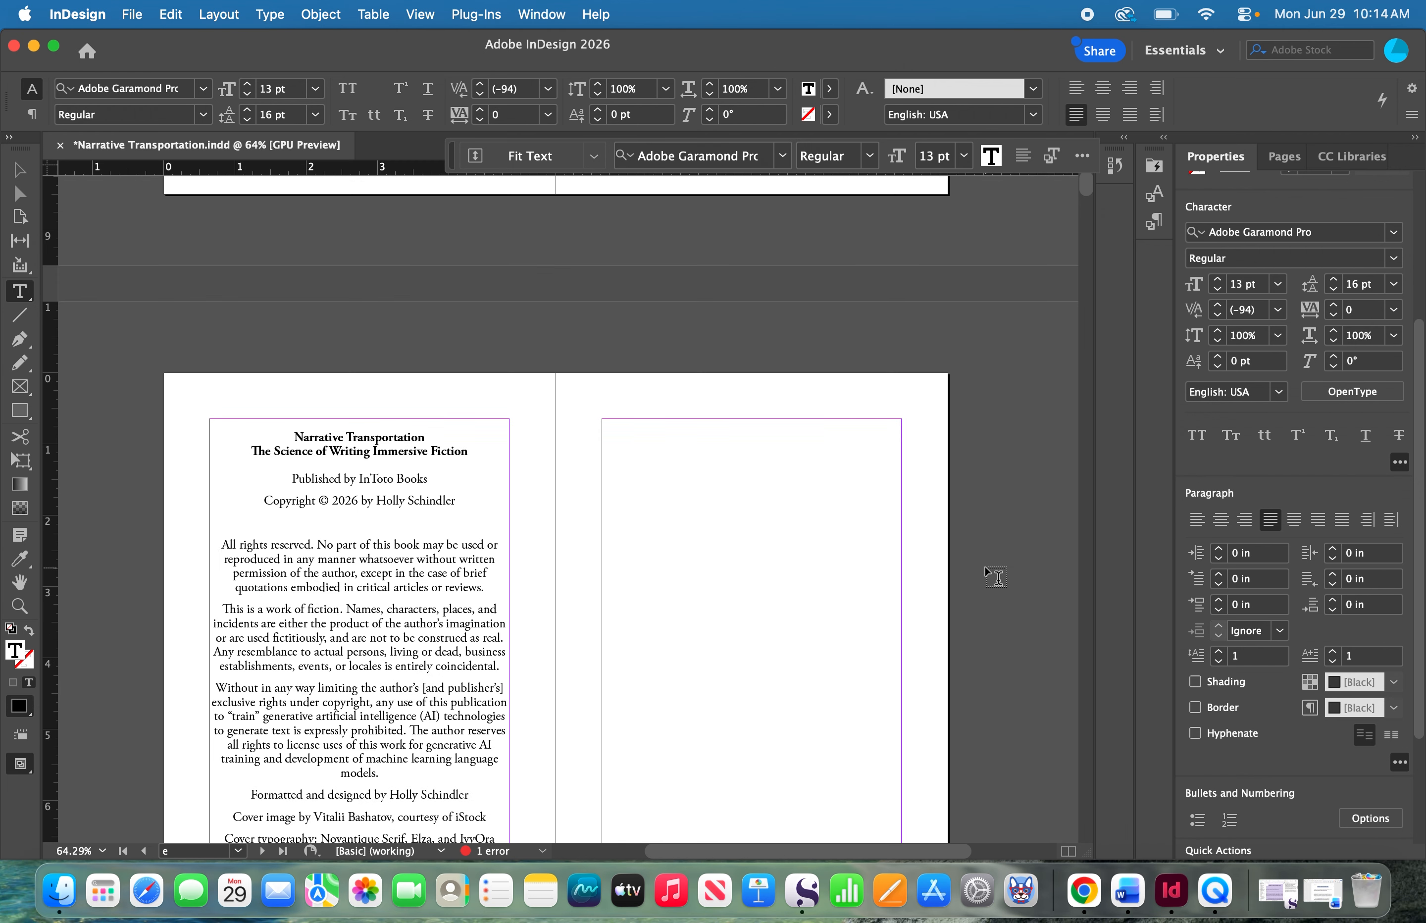
scroll(985, 568, down, 20)
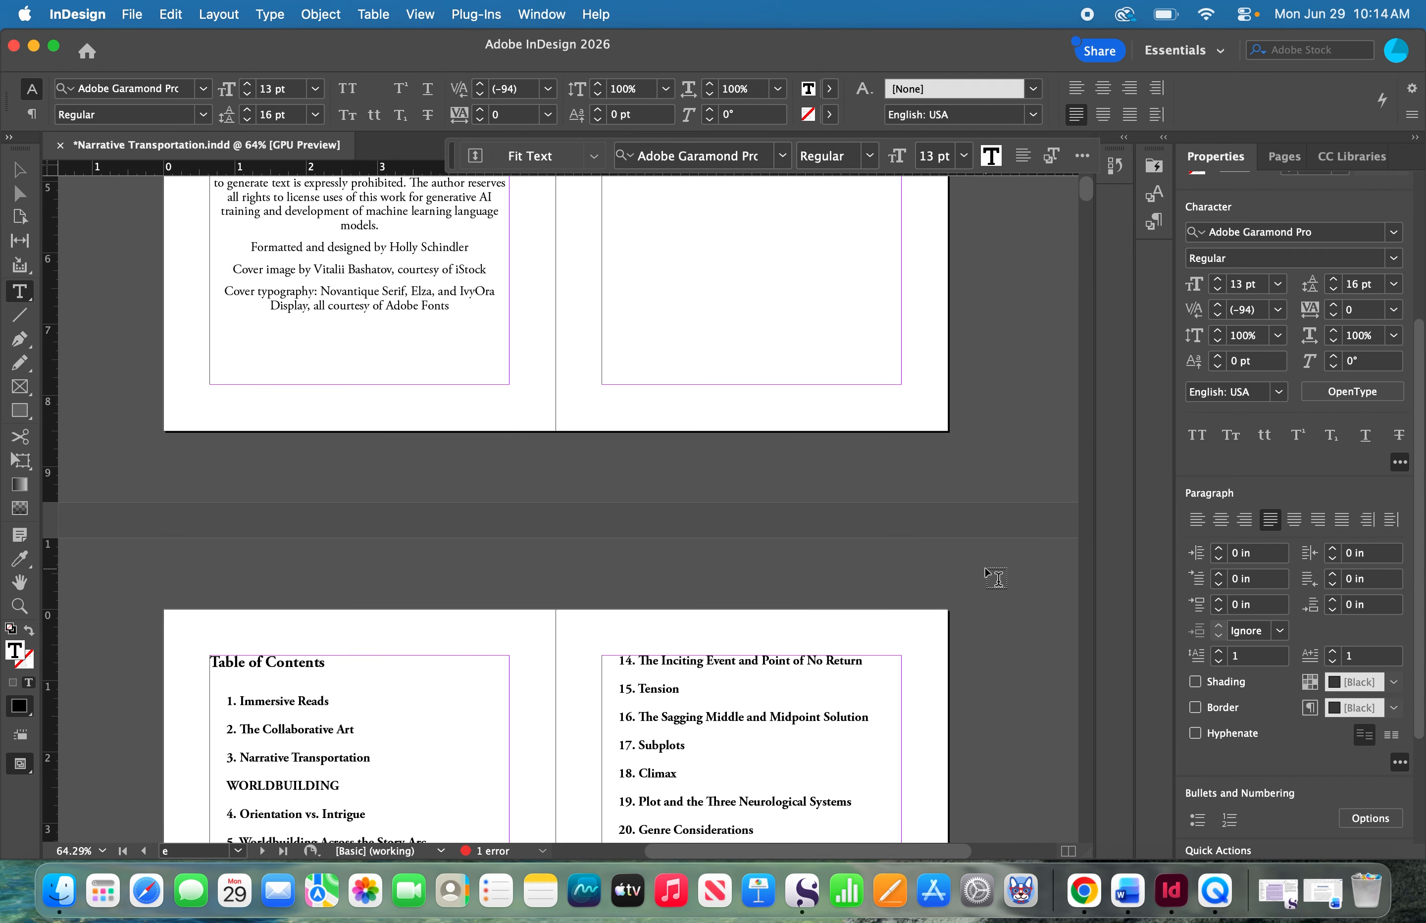
scroll(986, 568, down, 20)
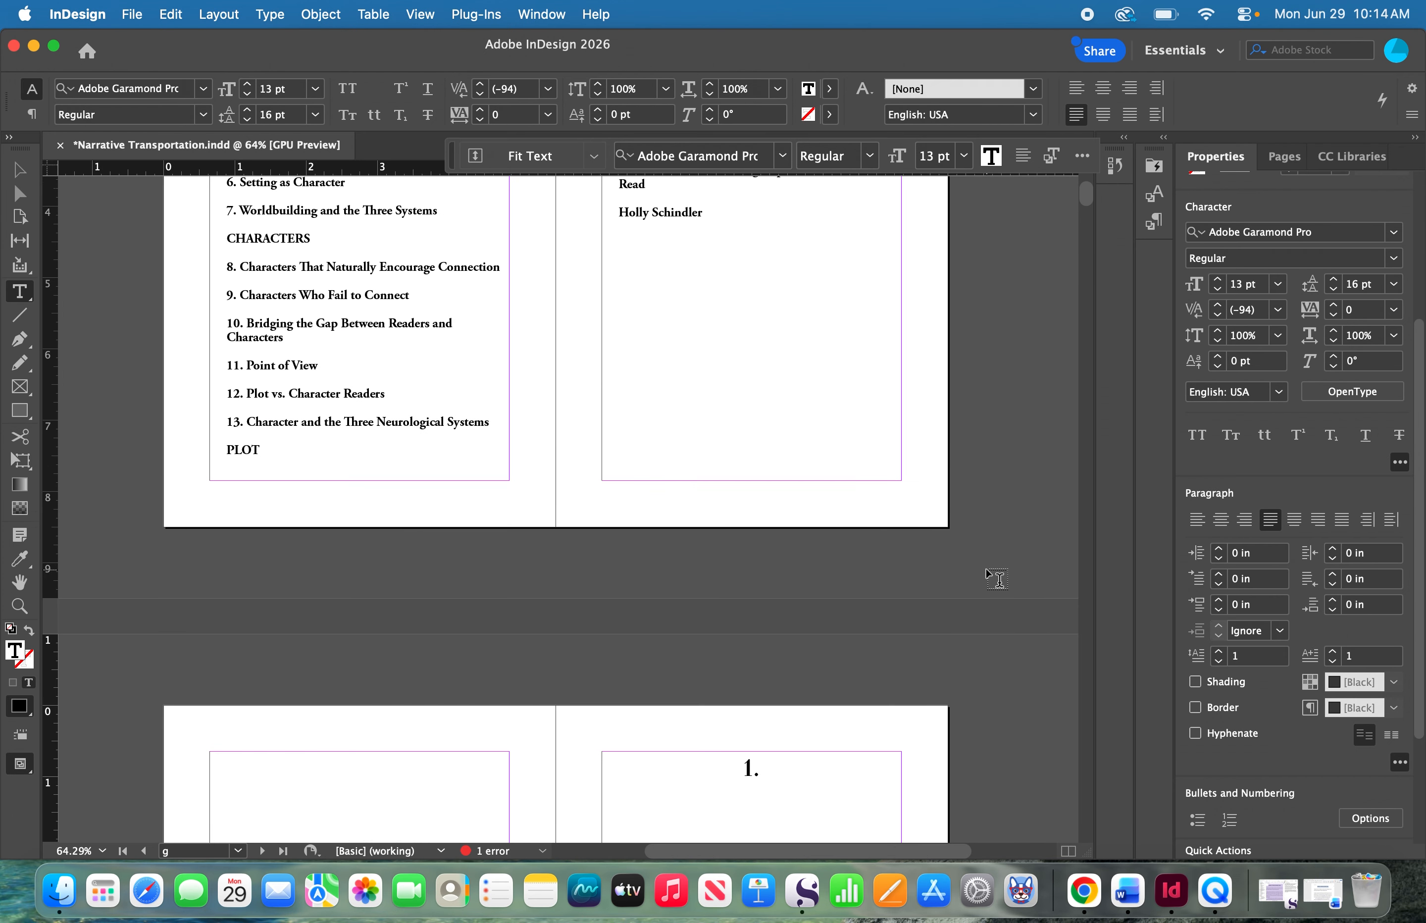
scroll(985, 570, down, 15)
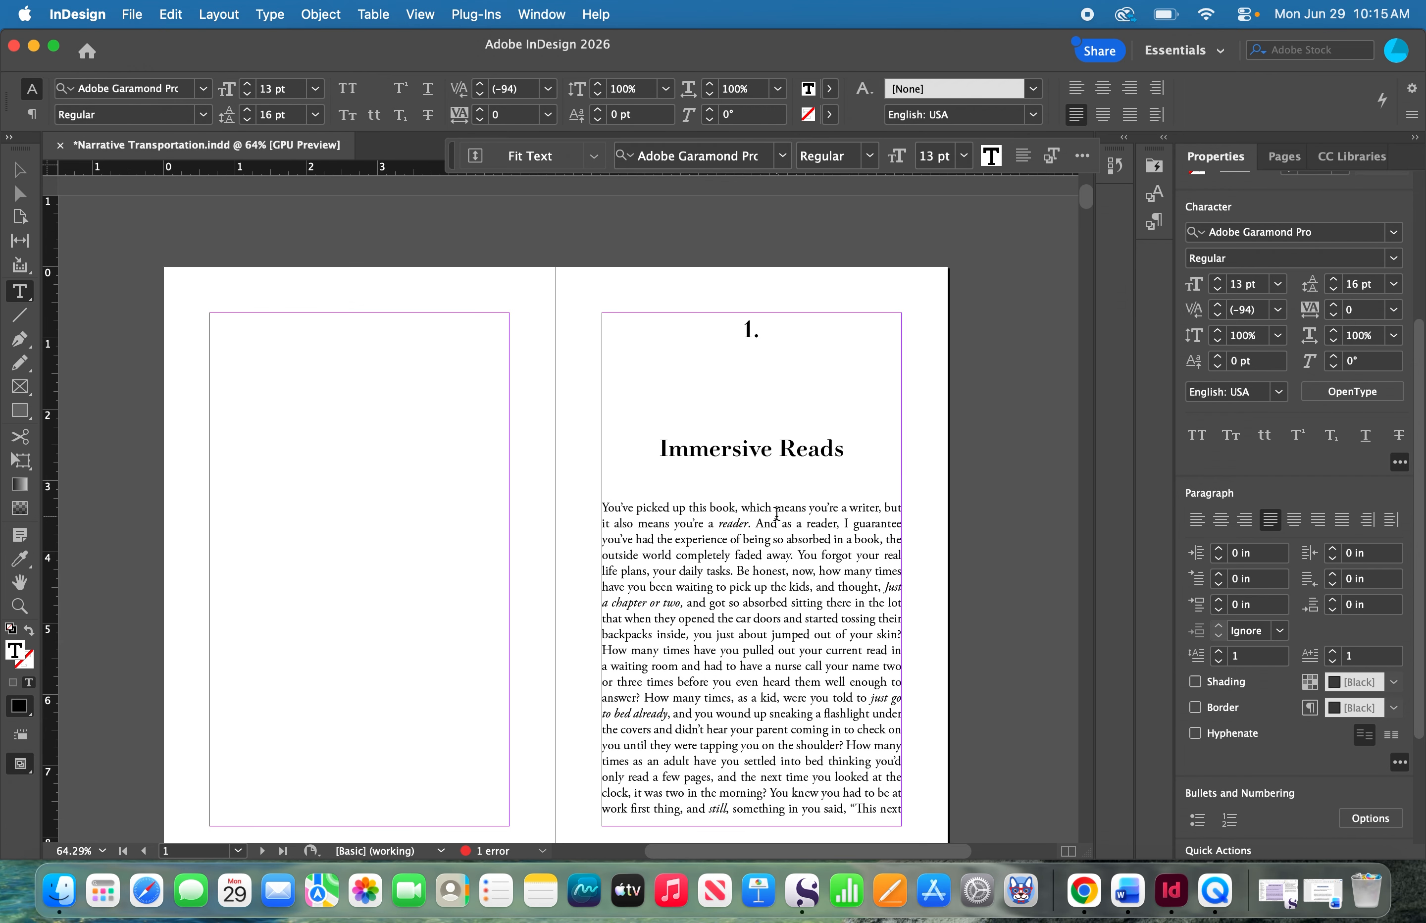
click(1218, 652)
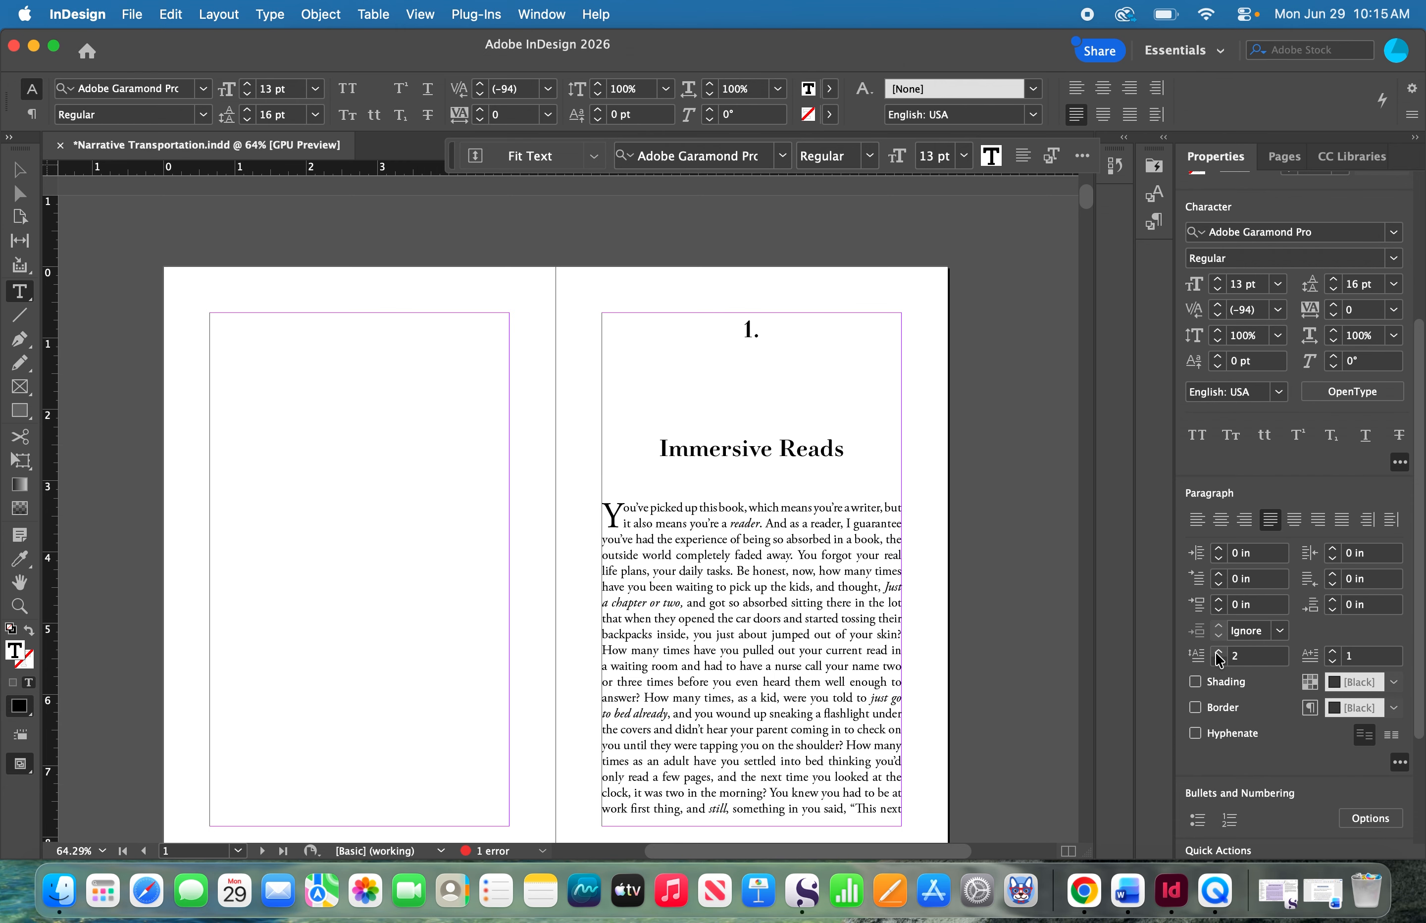
click(1218, 653)
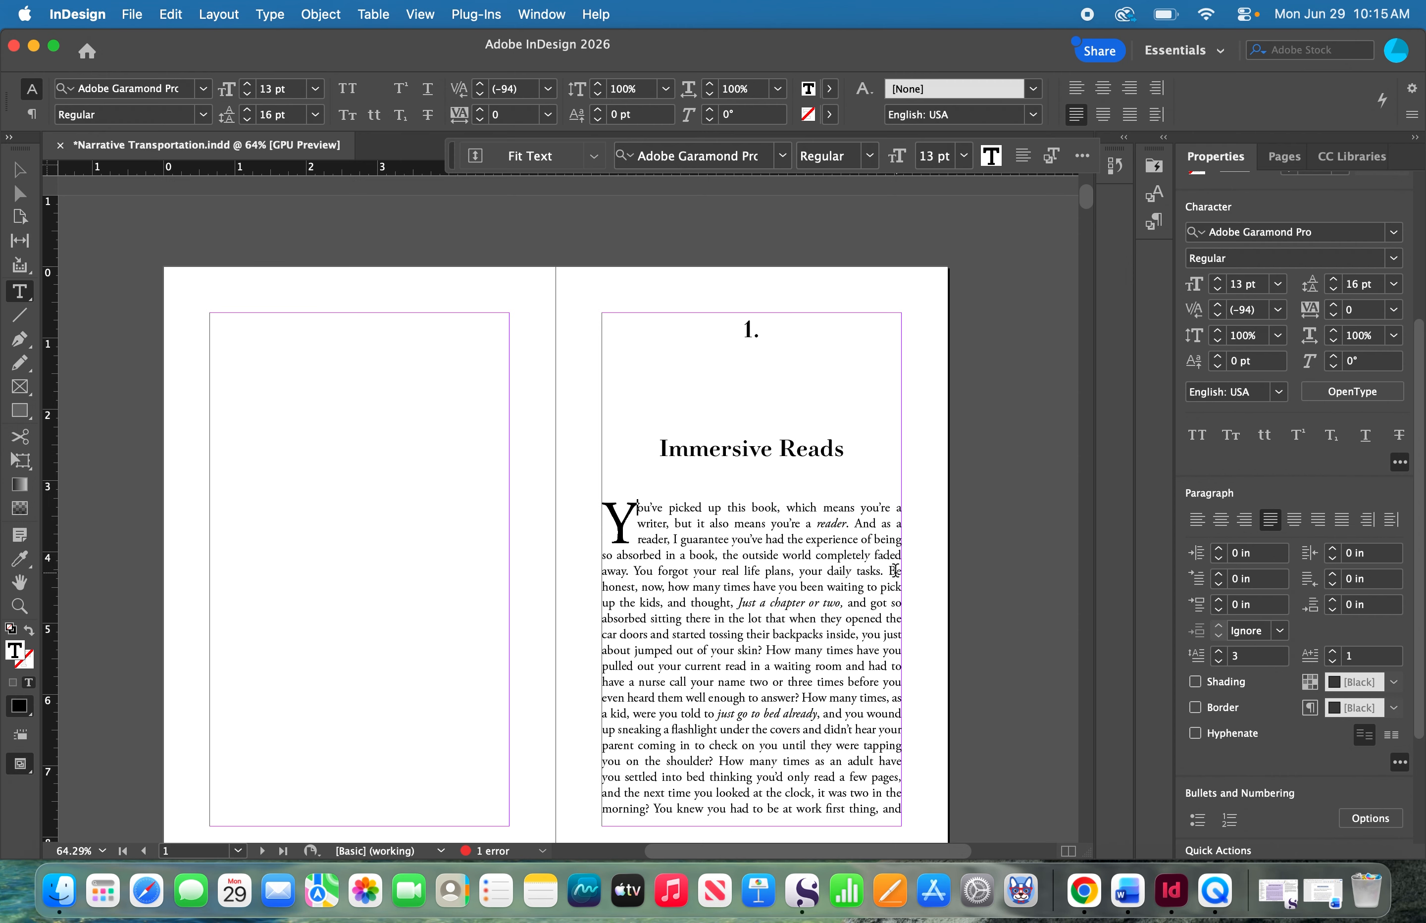
- Insert an opening quotation mark before the chapter's first word and increase the drop cap's character count by one
click(606, 521)
text(")
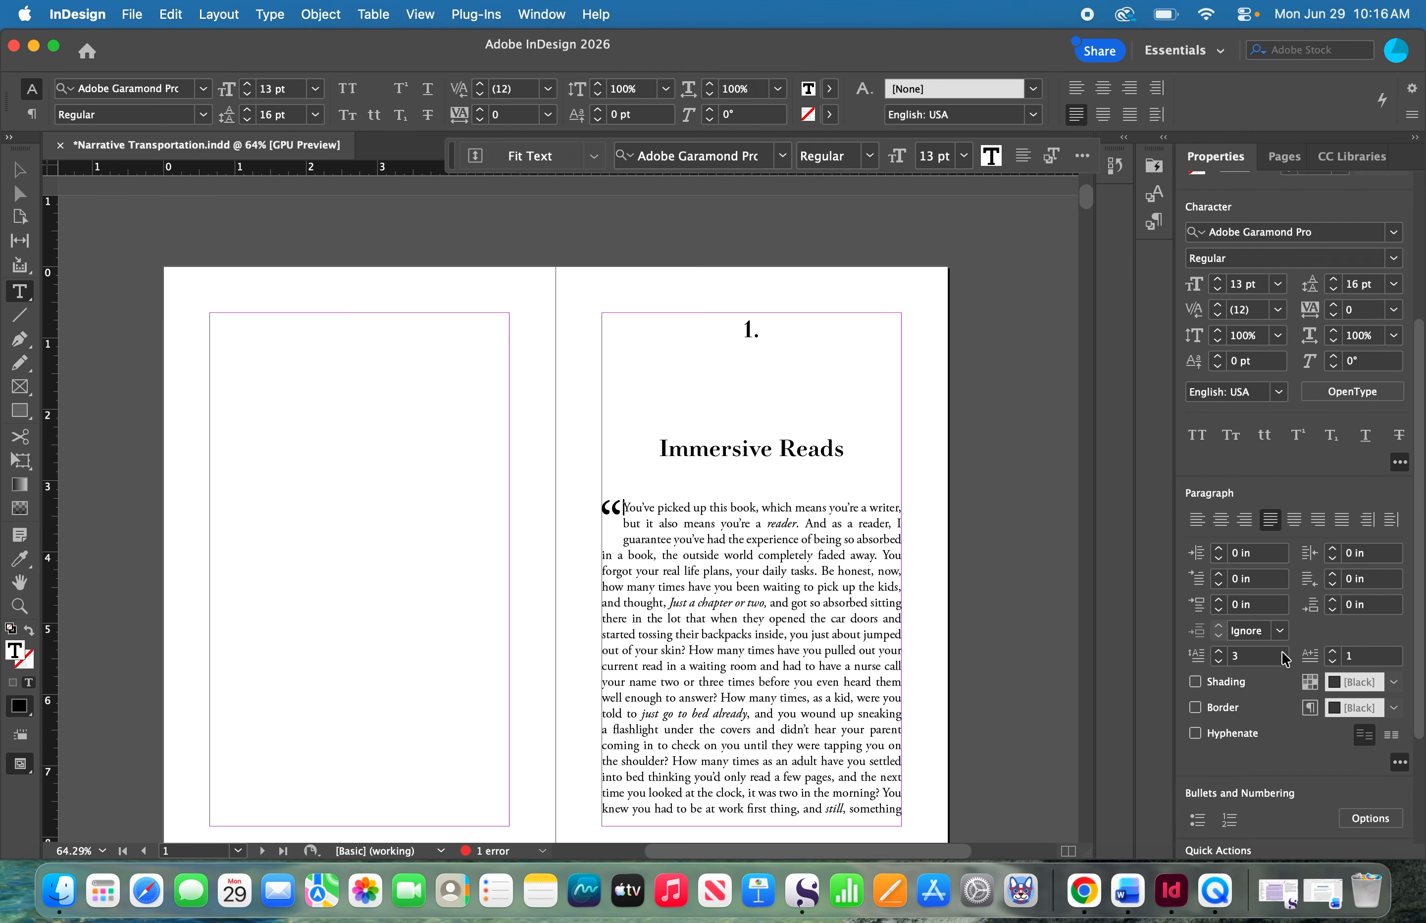
click(1331, 650)
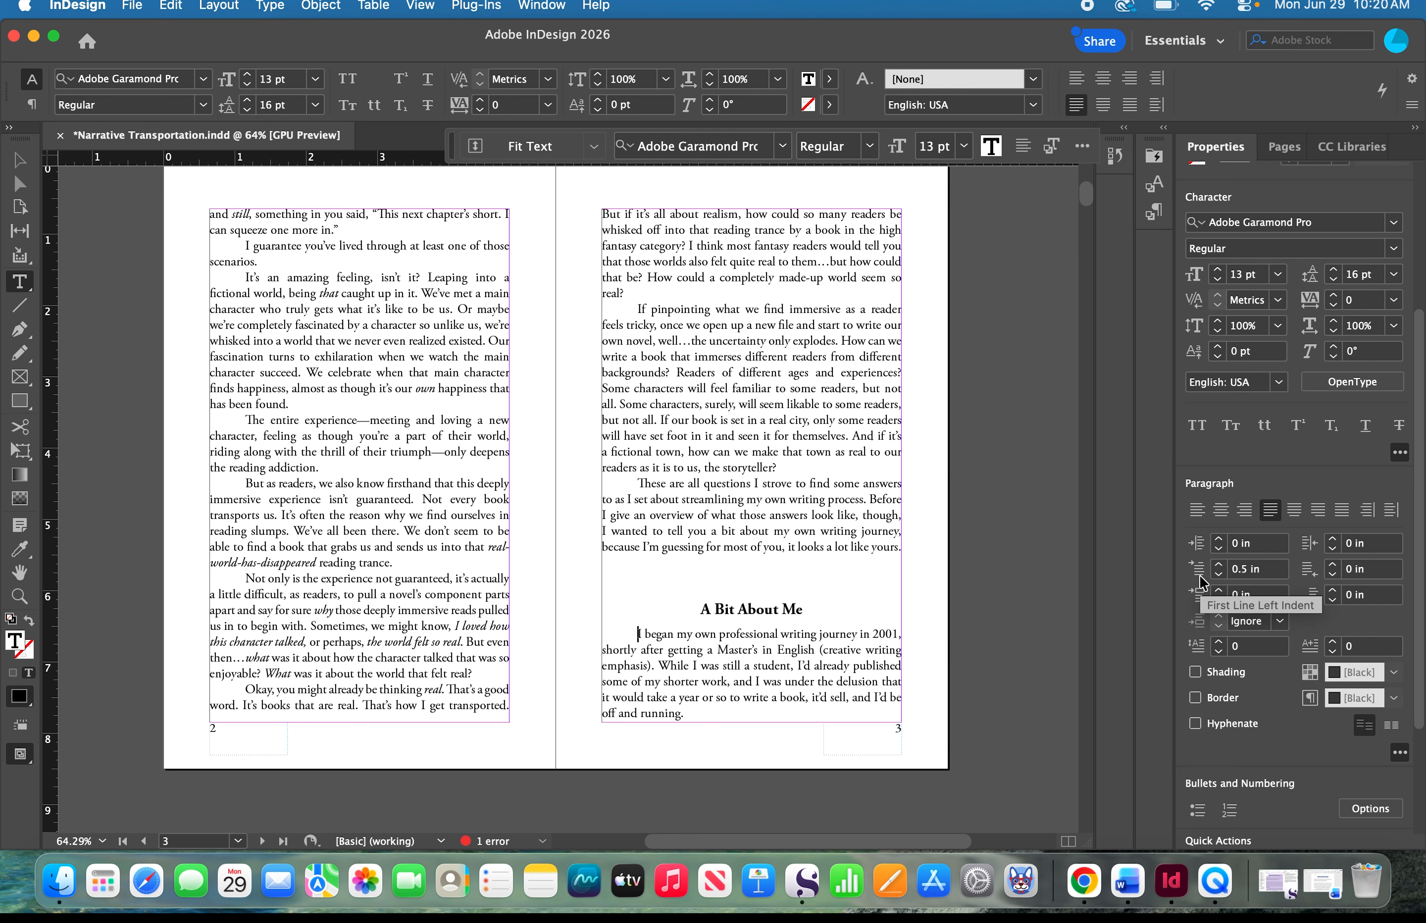
- Set the first line left indent to 0 in for the paragraph under the "A Bit About Me" heading
click(1248, 570)
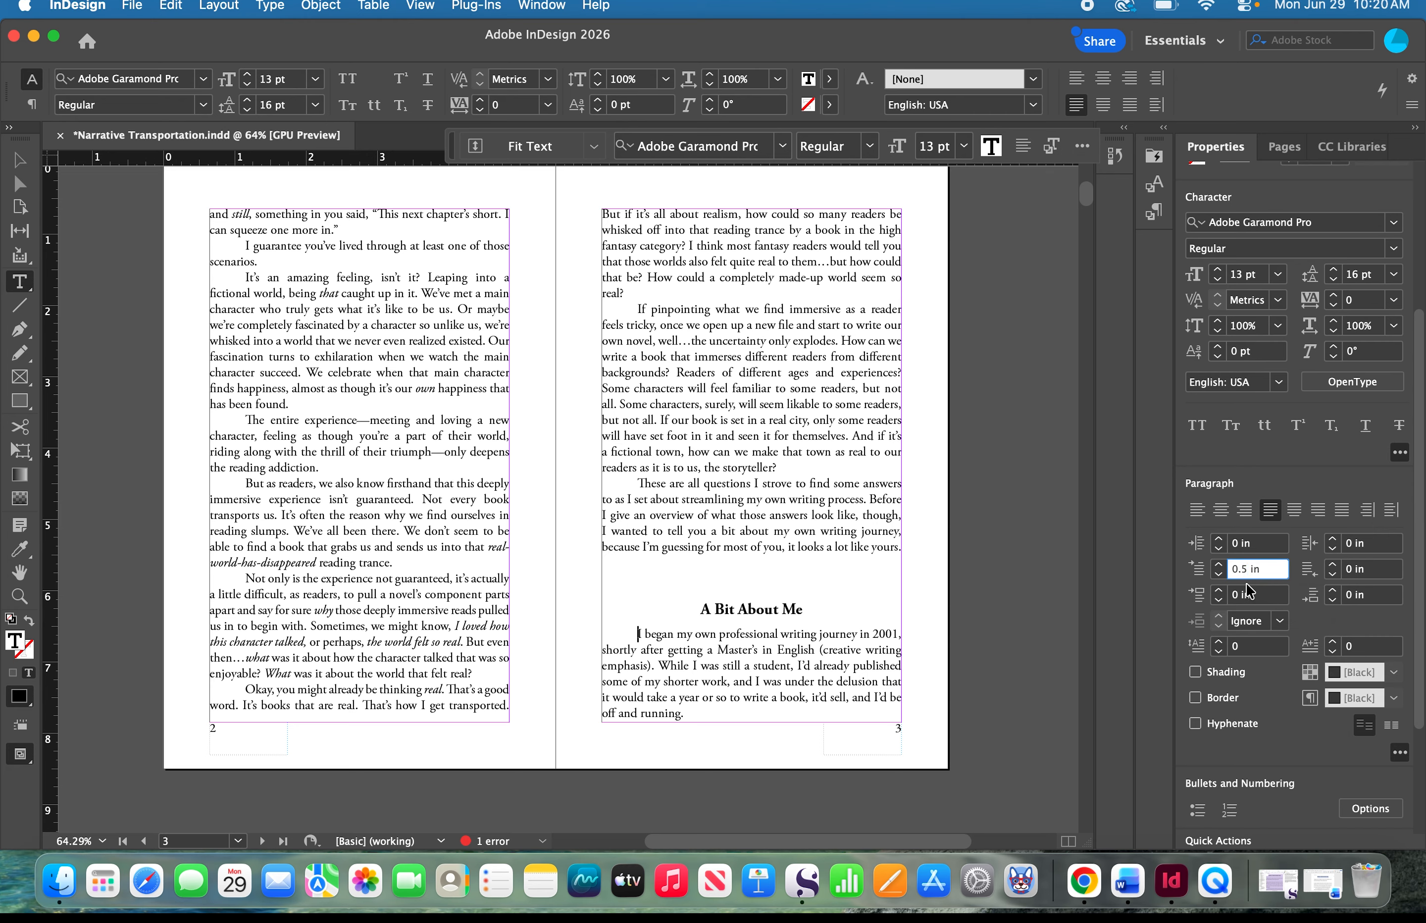
key(BackSpace)
key(BackSpace)
key(BackSpace)
text(00)
key(Return)
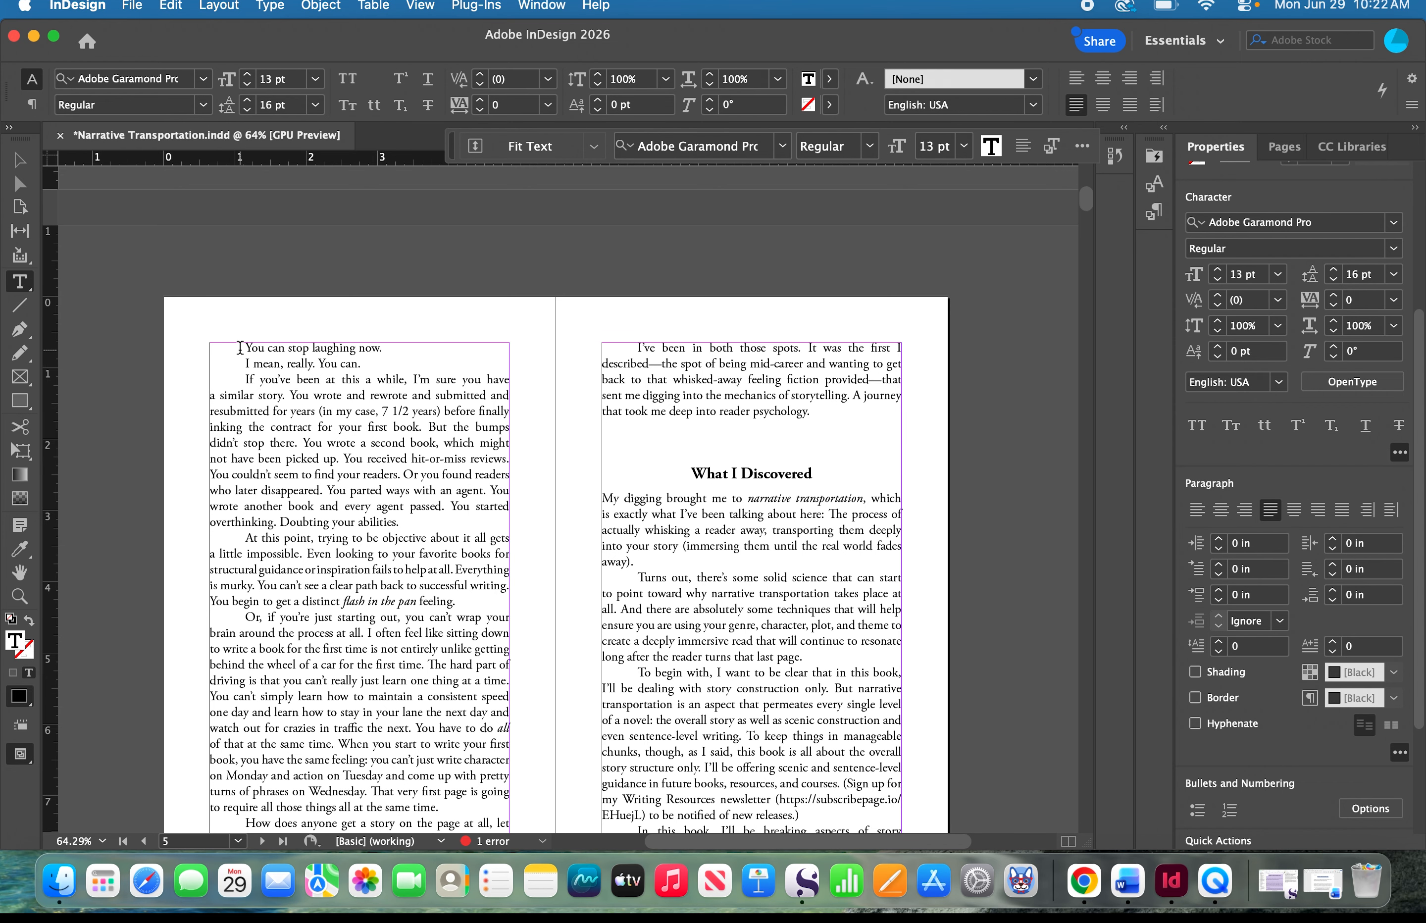
- Apply small caps to the line "You can stop laughing now." at the start of page 4
drag(240, 348, 276, 345)
drag(374, 344, 207, 360)
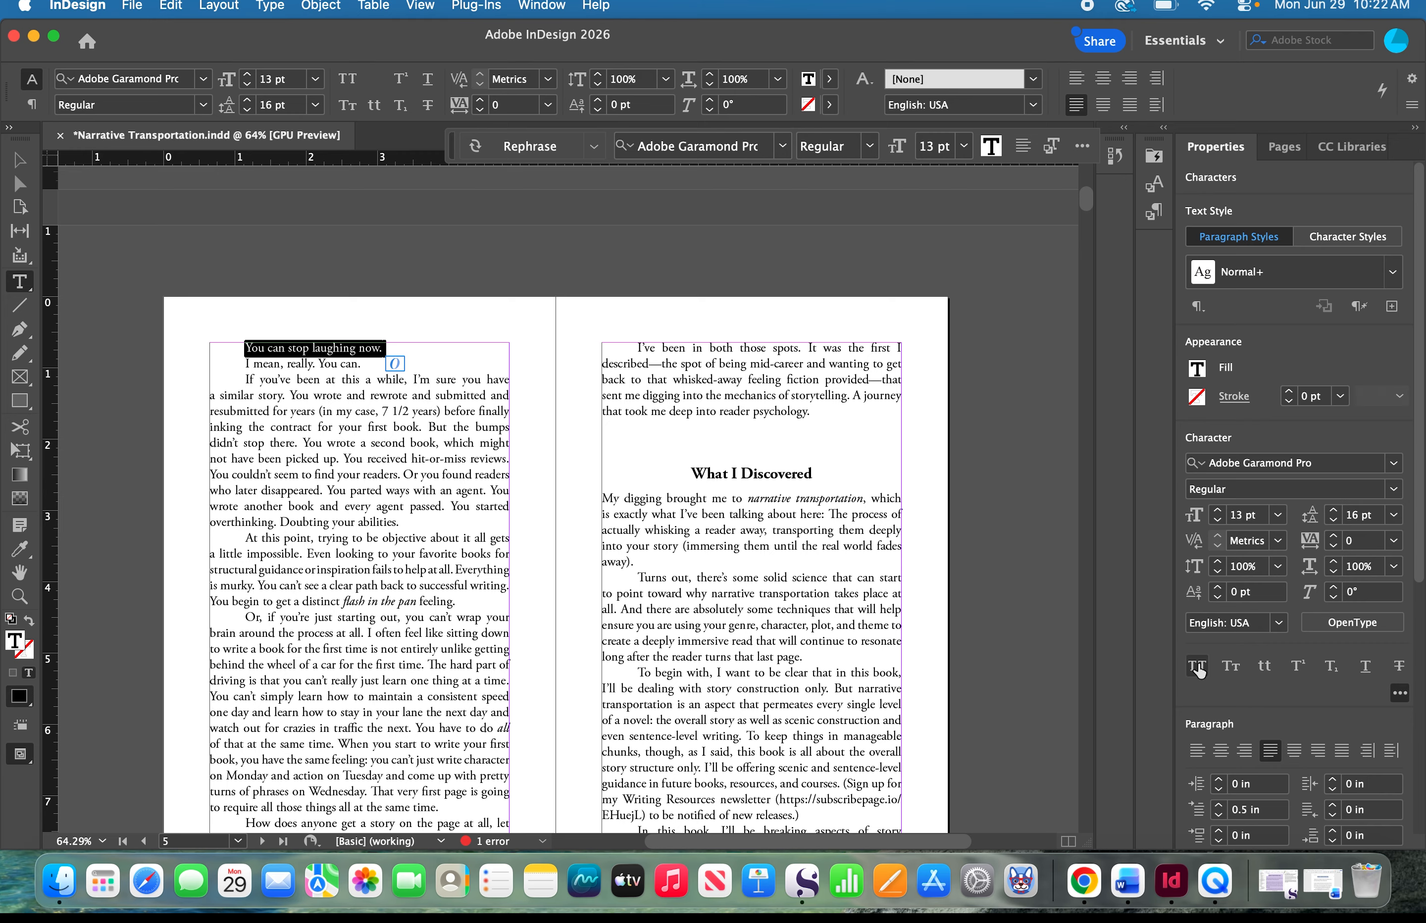
click(1400, 694)
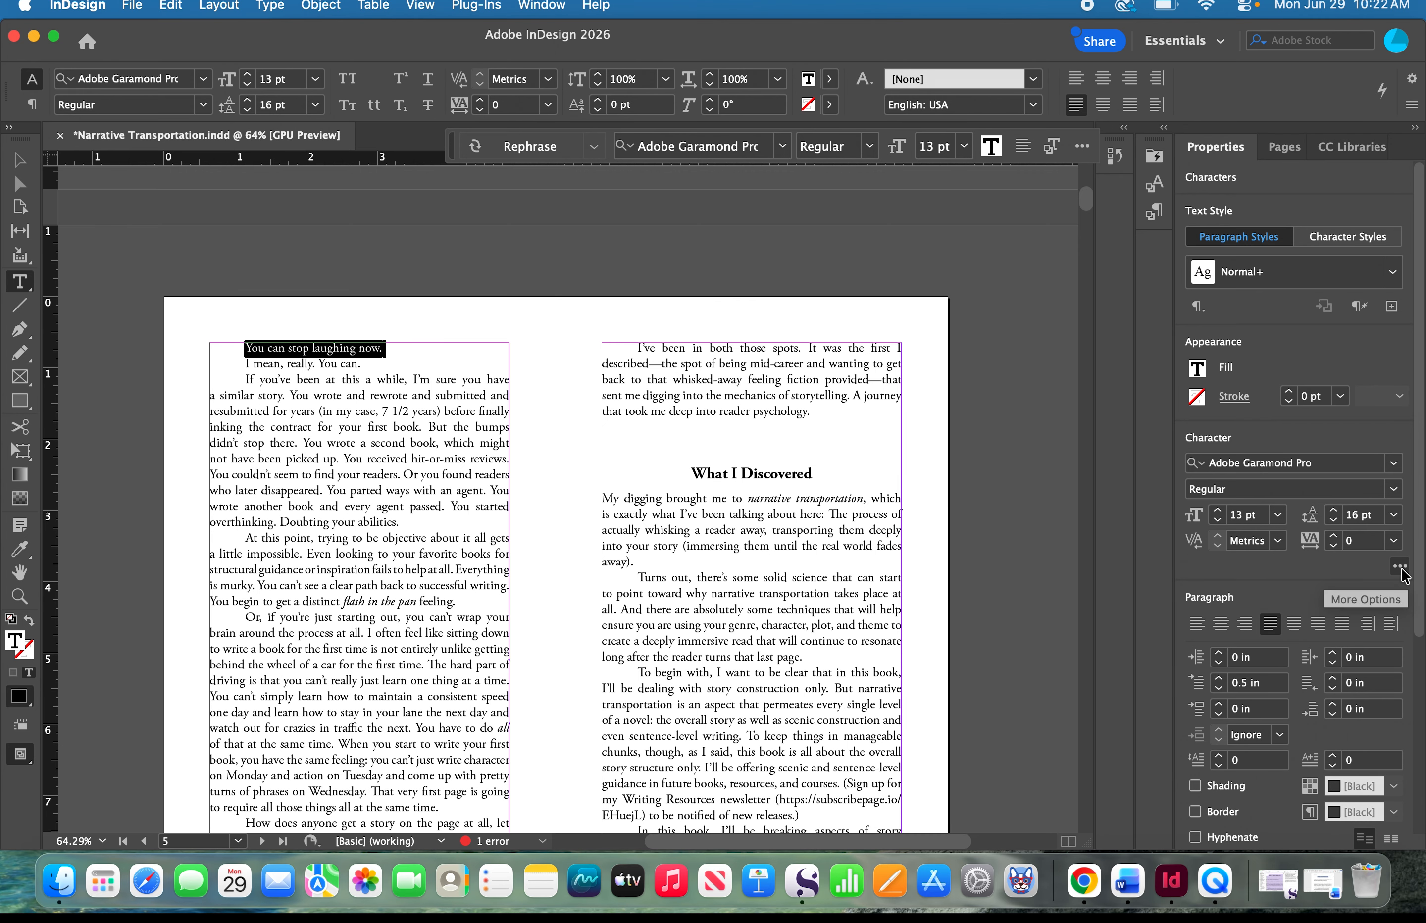
click(1401, 570)
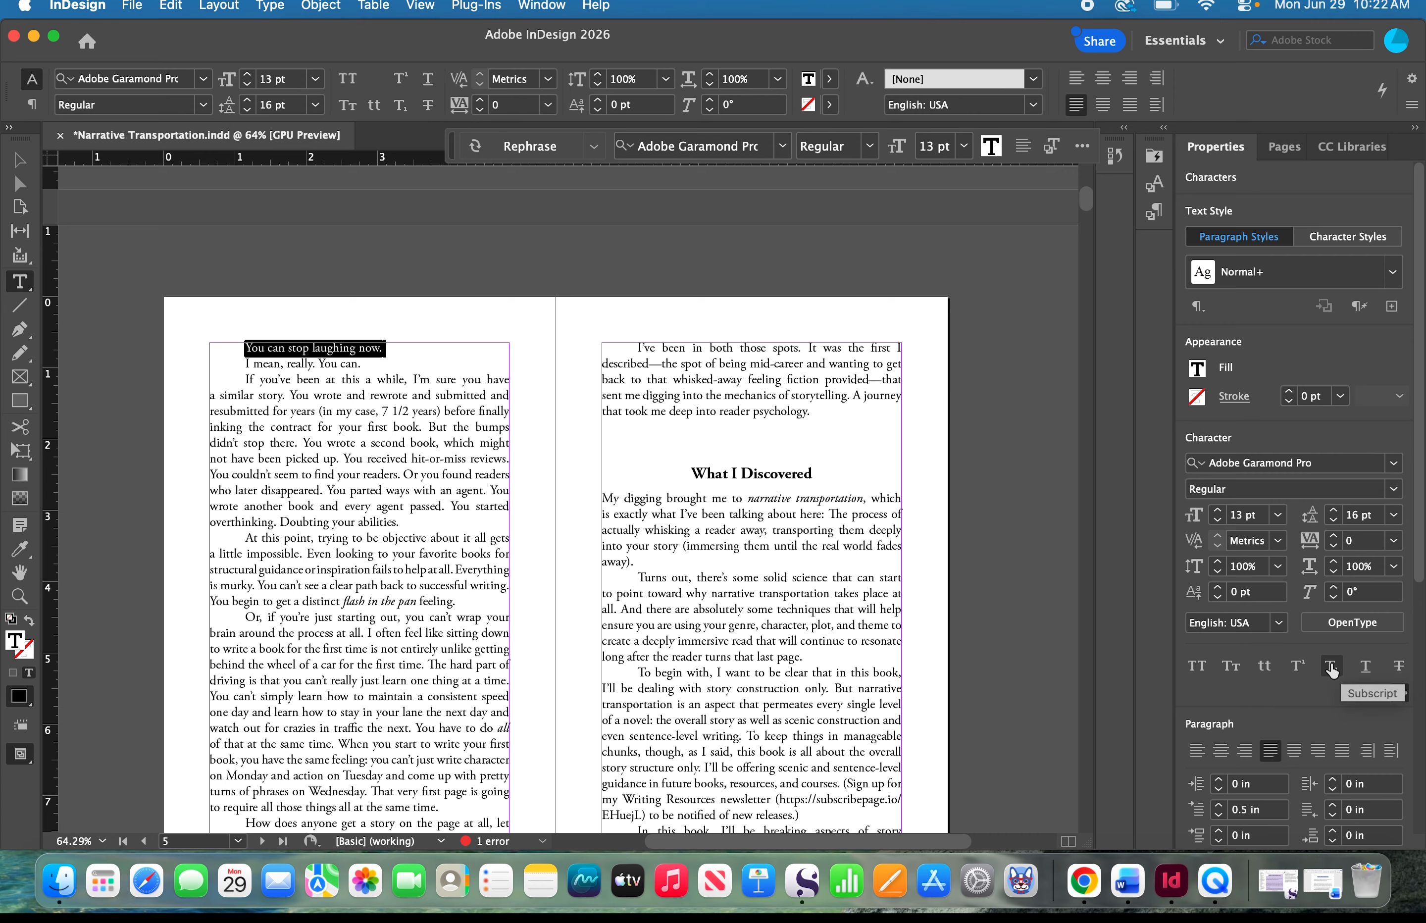
click(1230, 673)
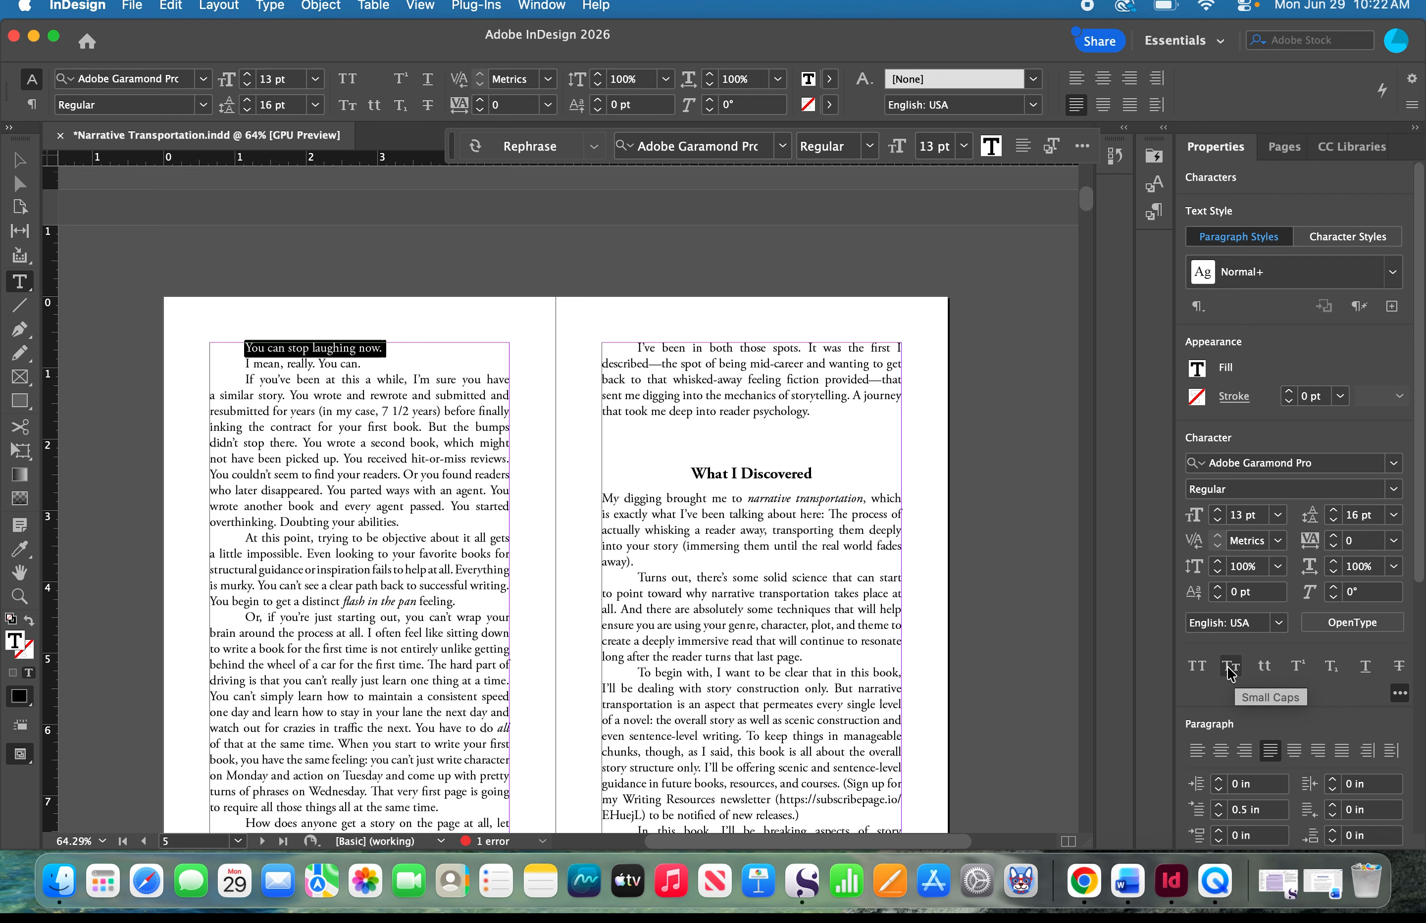
click(1228, 668)
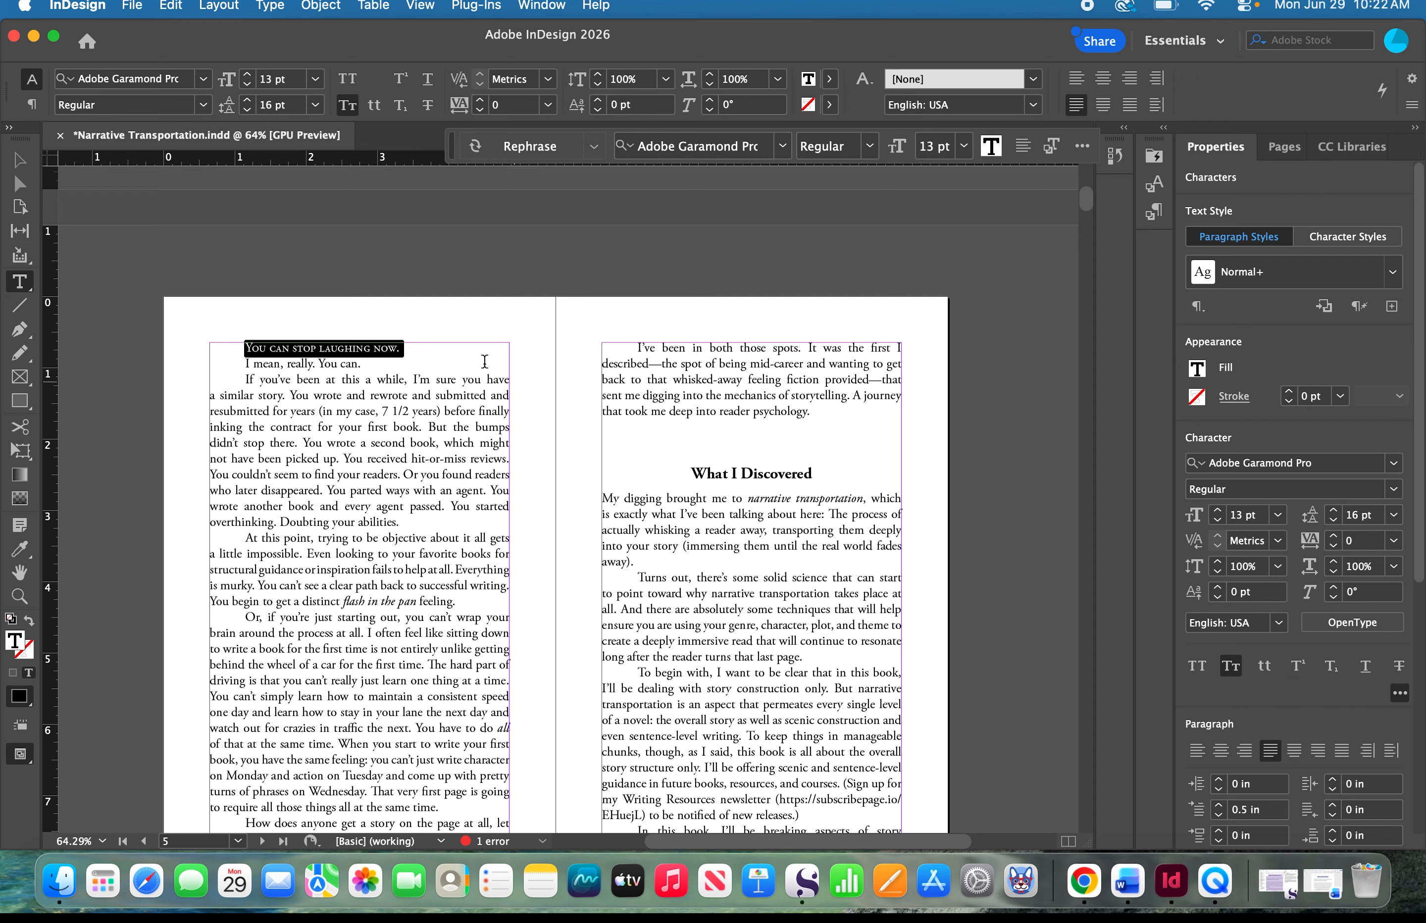
click(393, 341)
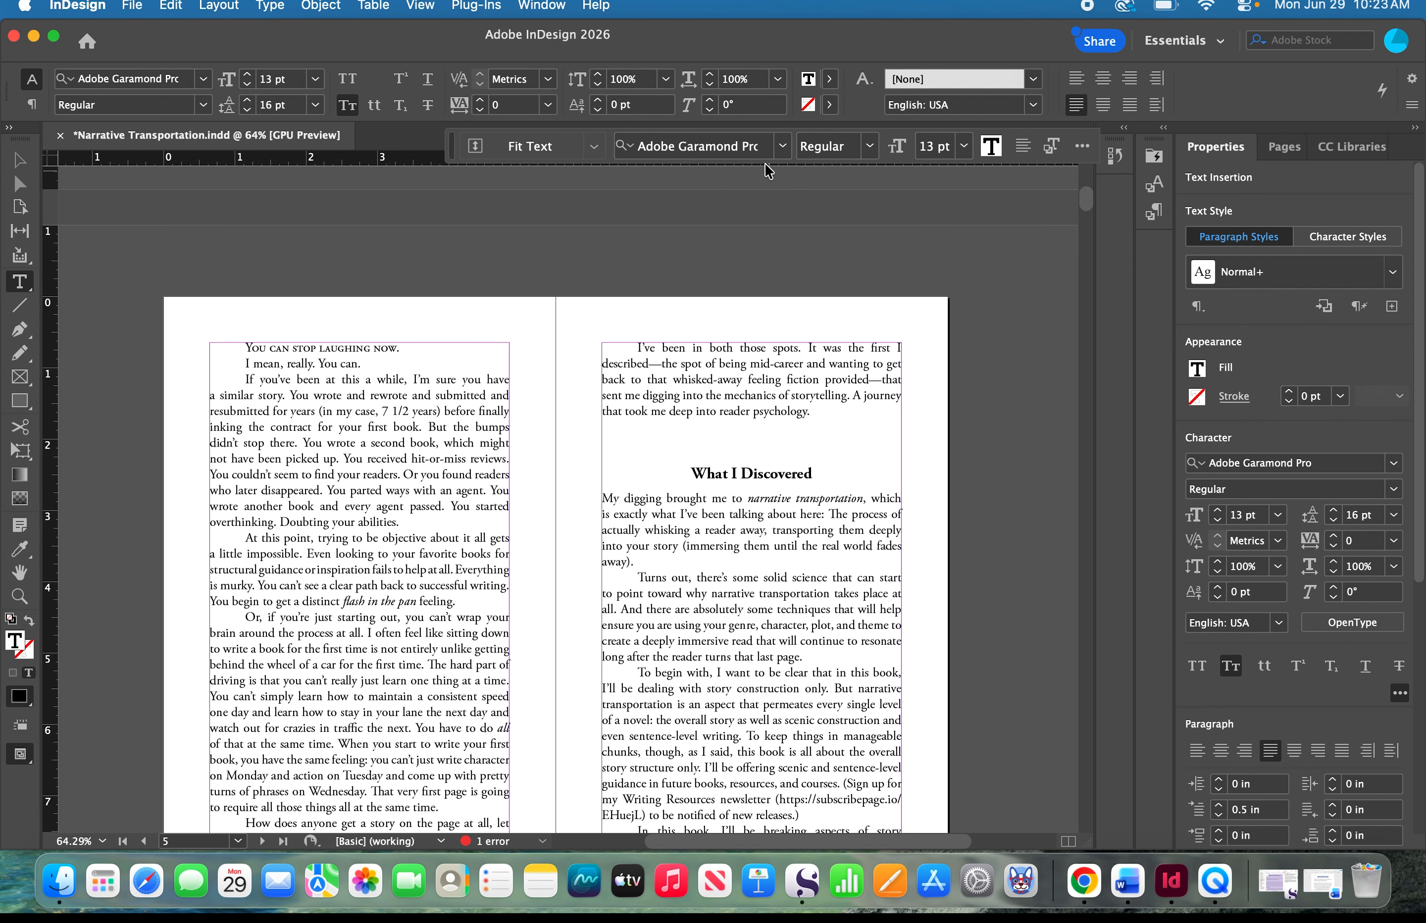
click(529, 8)
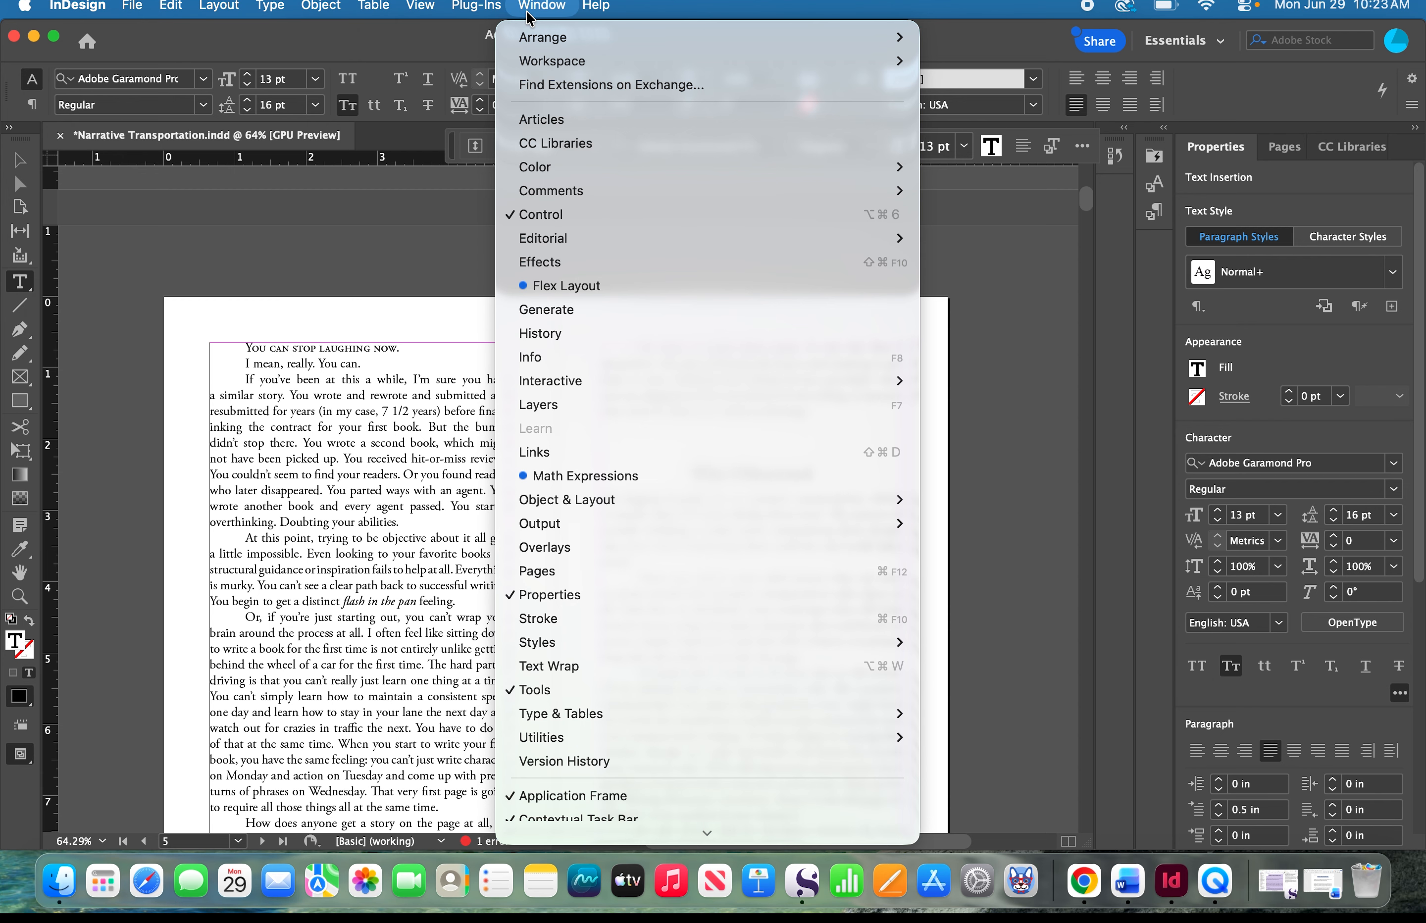
mouse_move(629, 722)
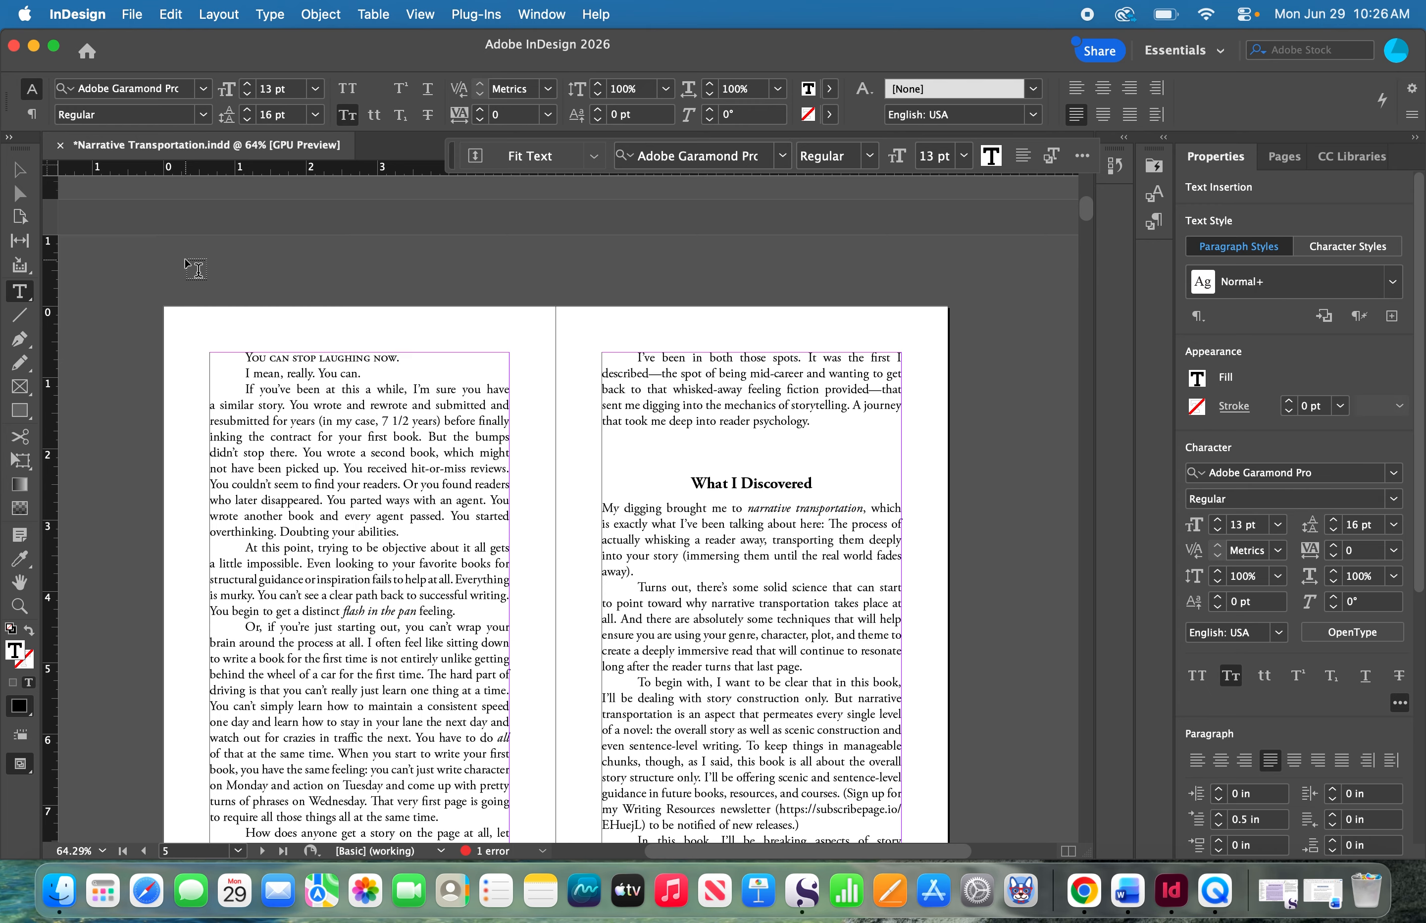
- Set the tracking of the small-caps line "You can stop laughing now." to 50
drag(243, 358, 420, 358)
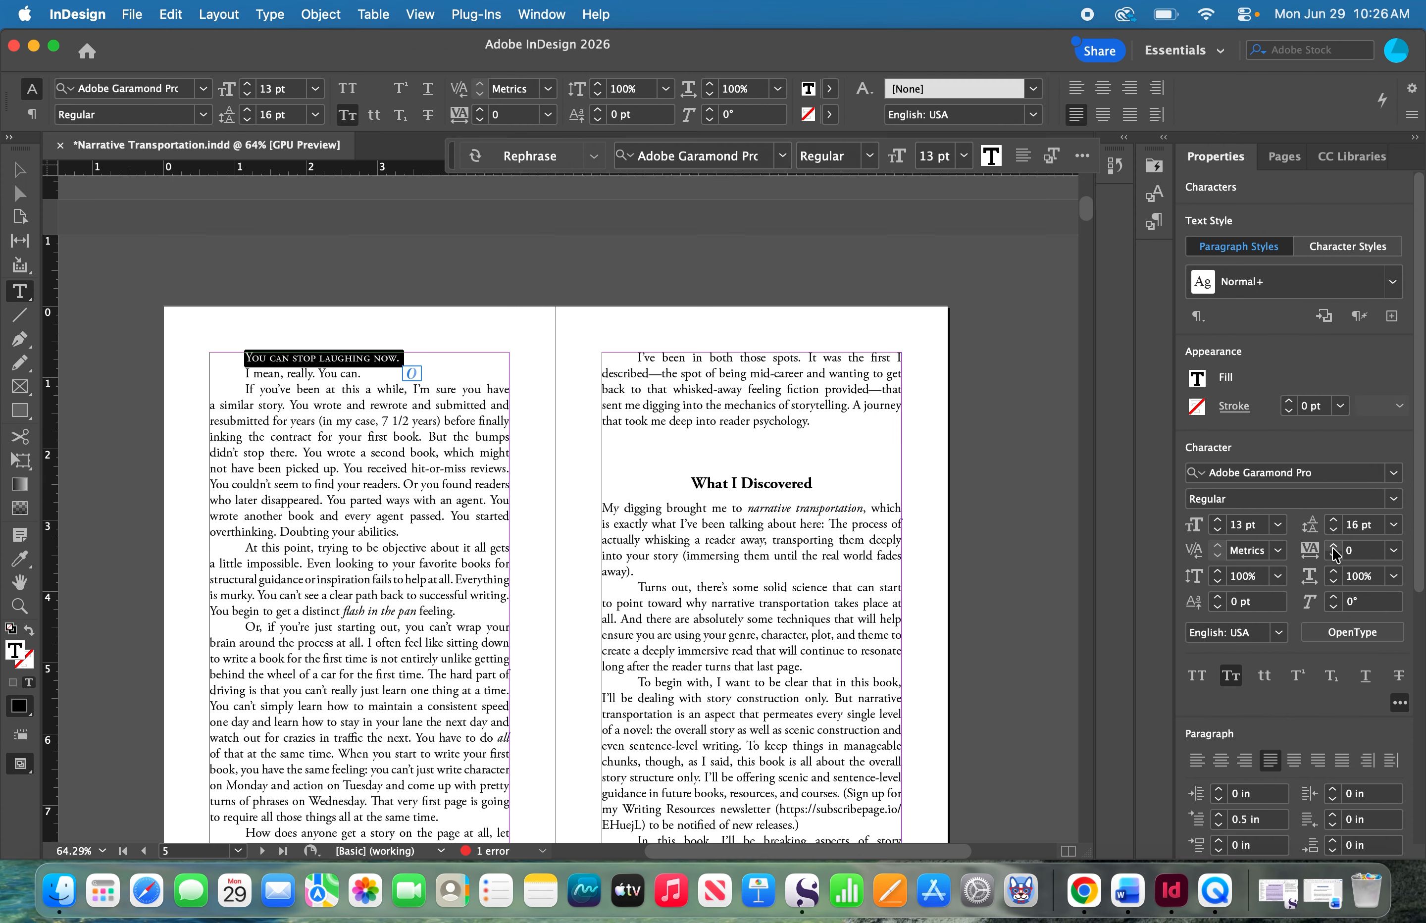
click(1331, 548)
click(1331, 548)
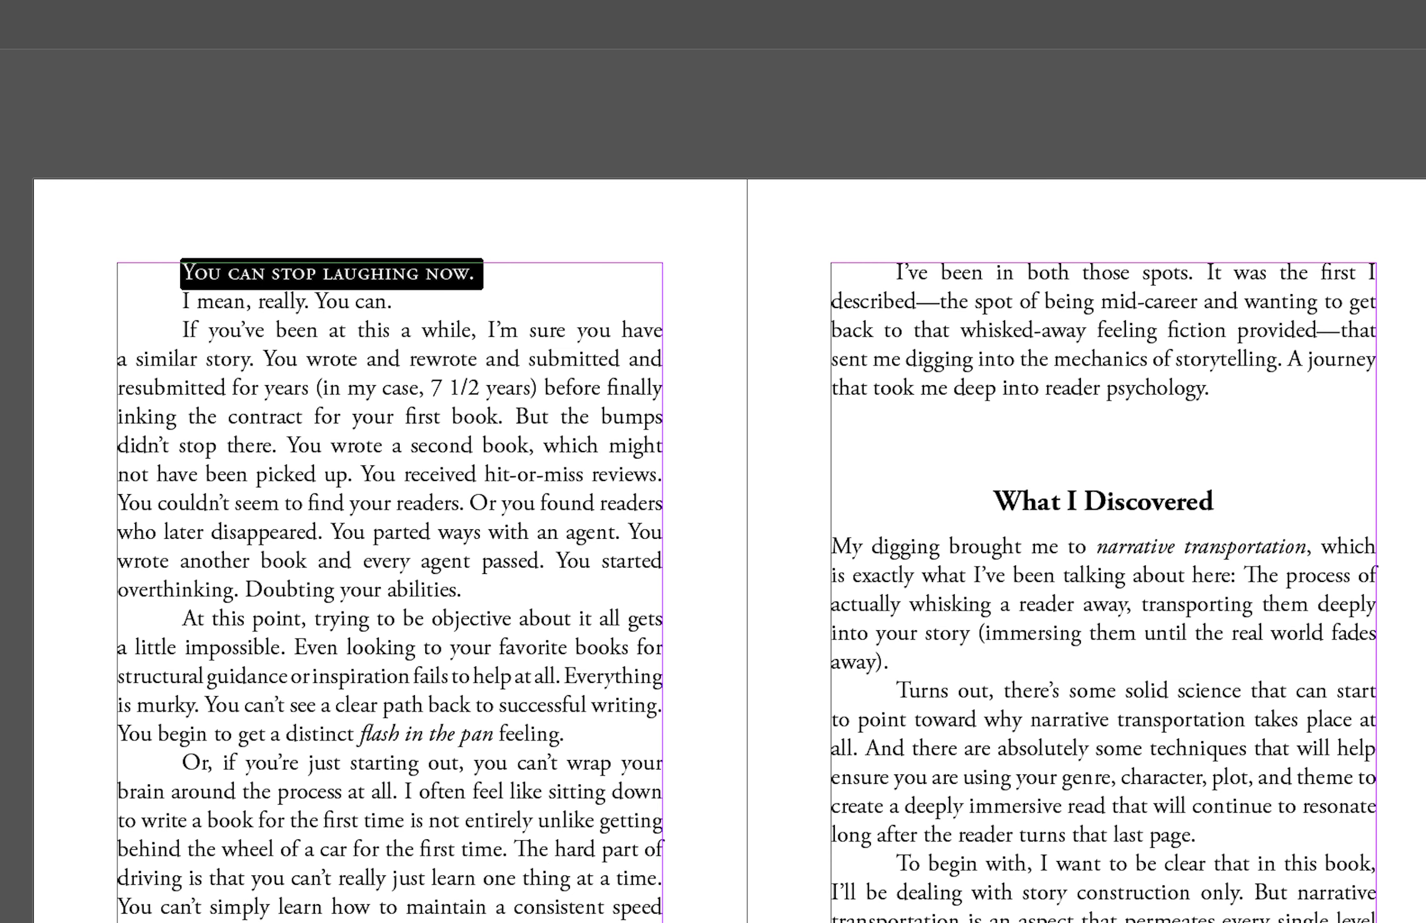
key(Up)
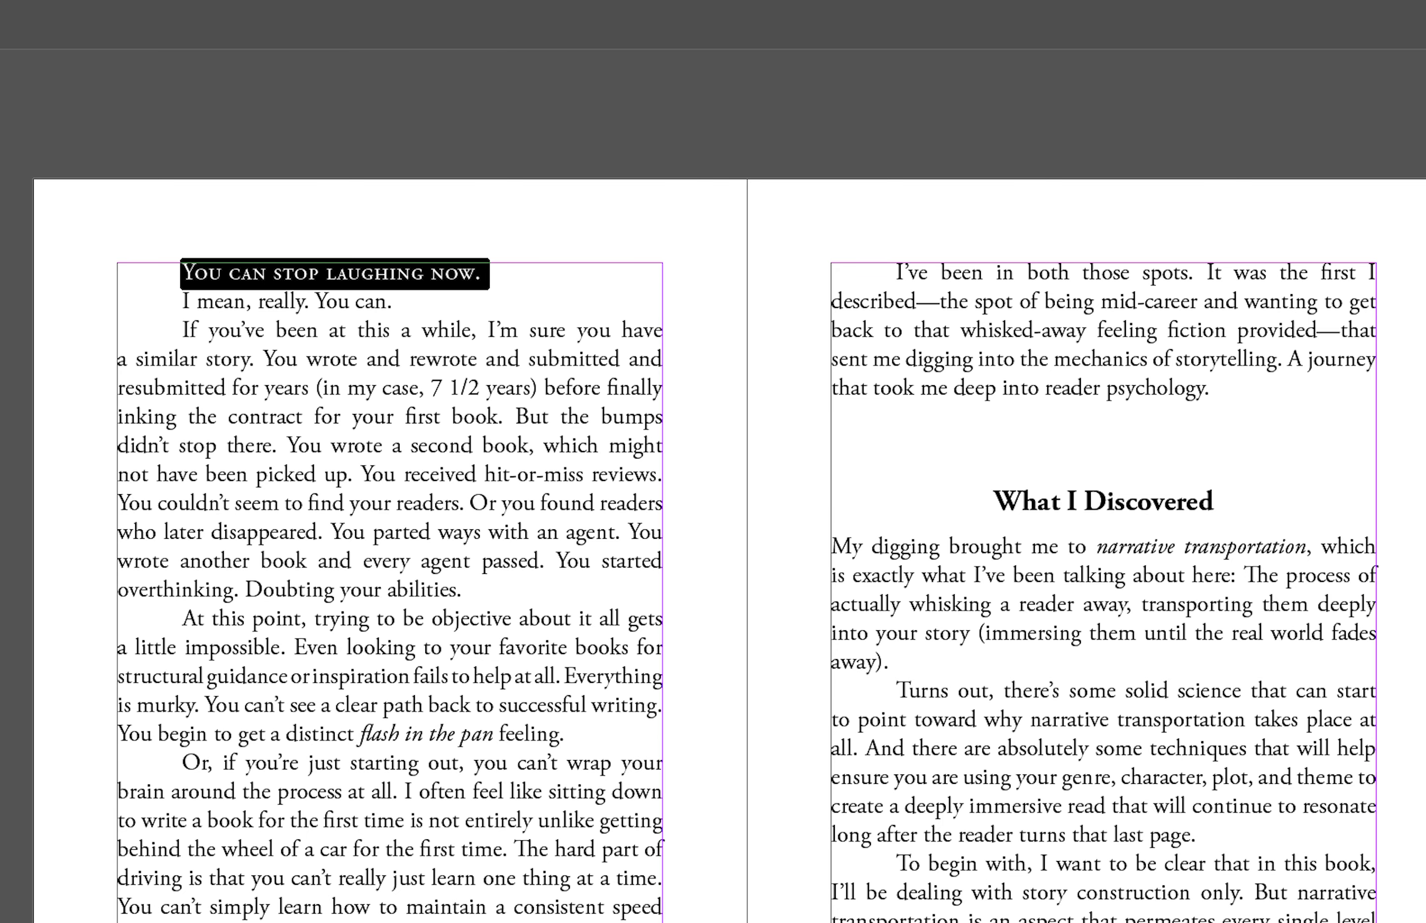
key(Down)
key(Up)
key(Up)
key(Up)
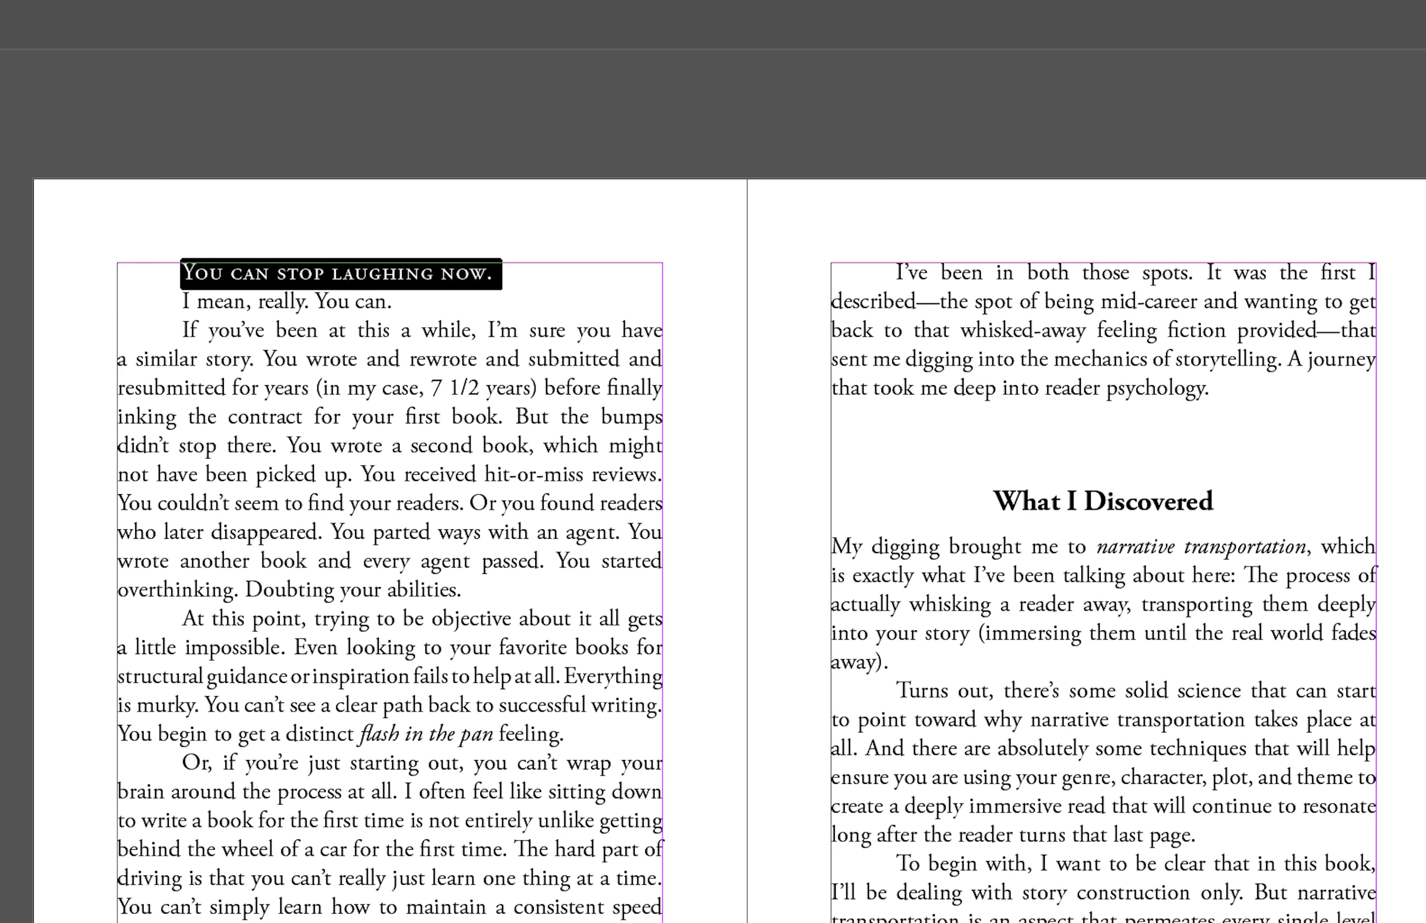
click(547, 267)
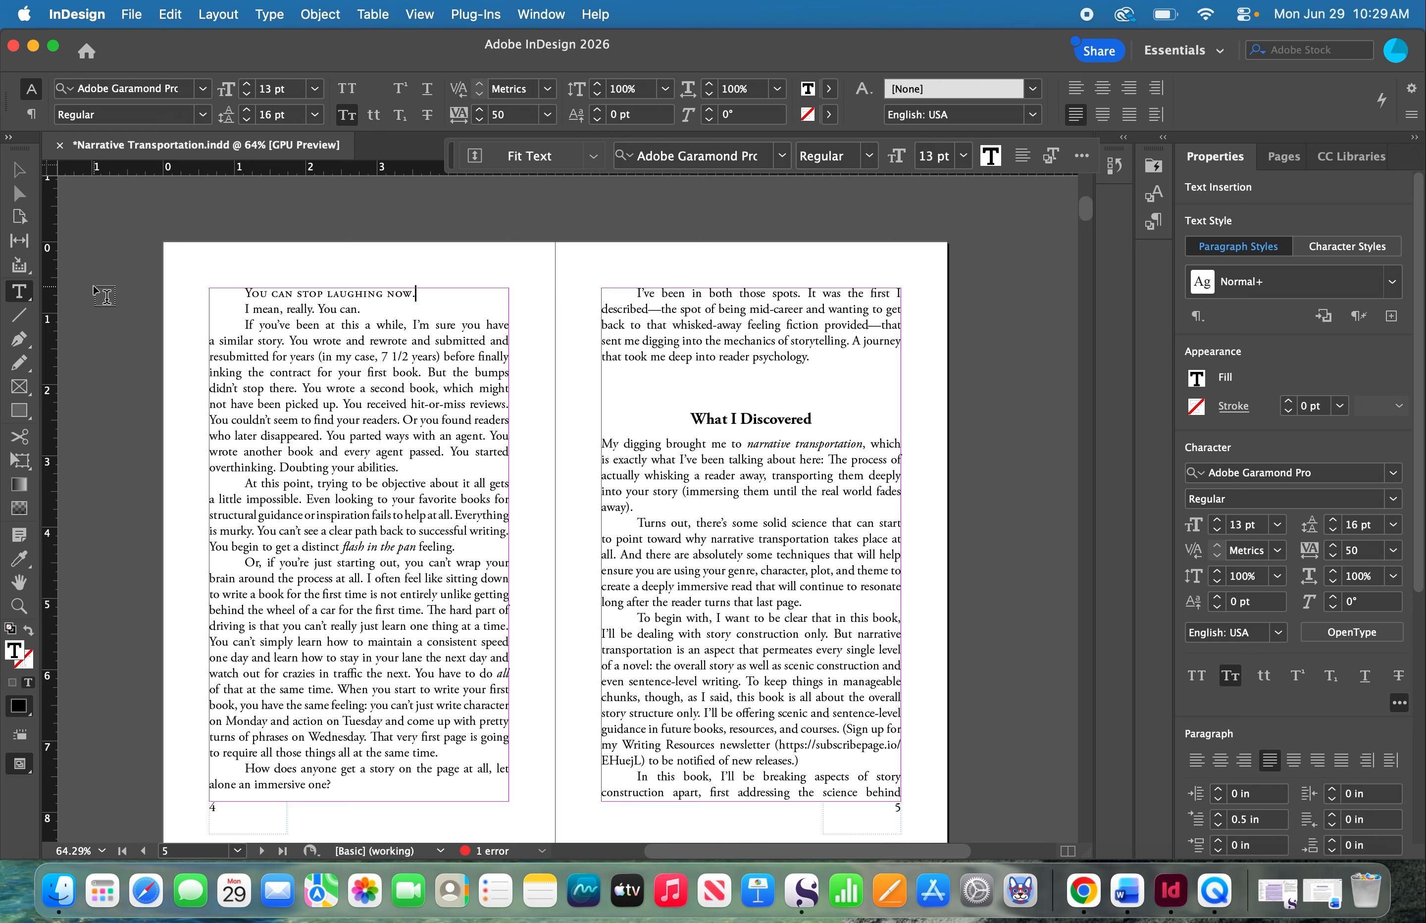
- Open the Type preferences
click(71, 17)
mouse_move(80, 77)
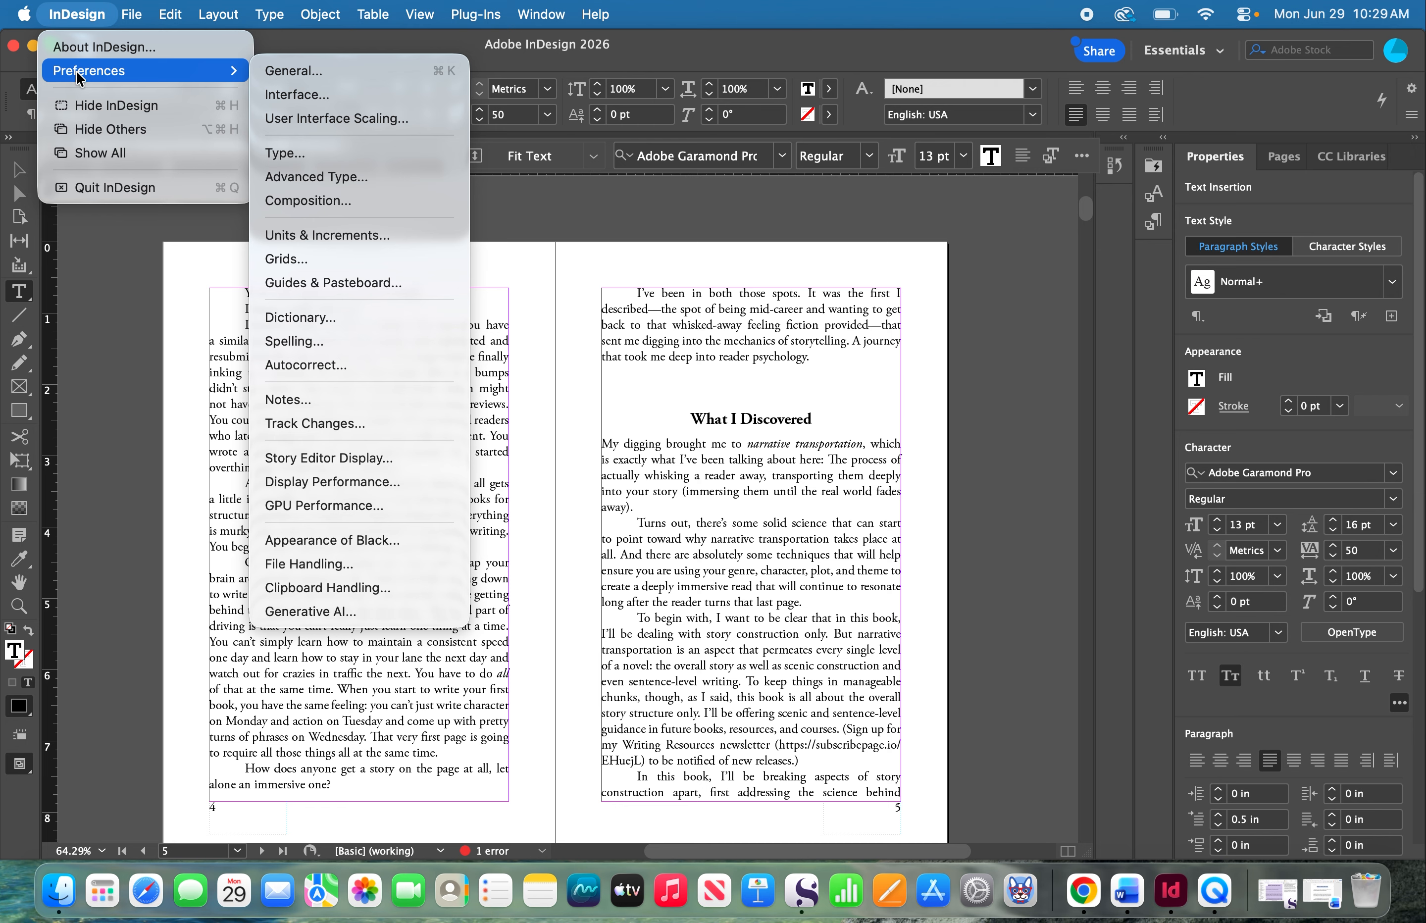
click(313, 154)
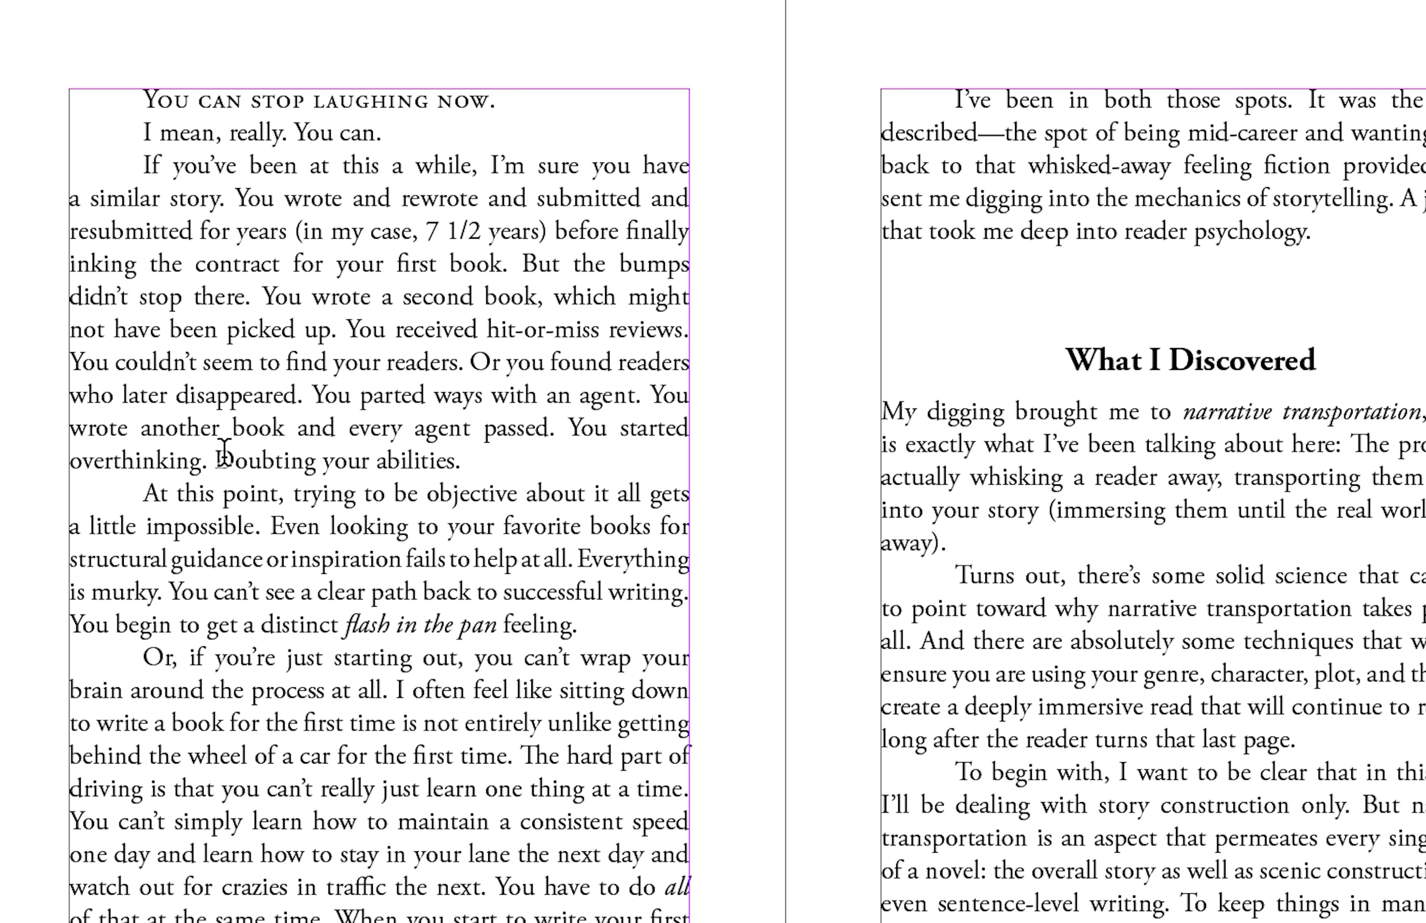
- Enclose the sentences "I mean, really. You can." on page 4 in double quotation marks
text(")
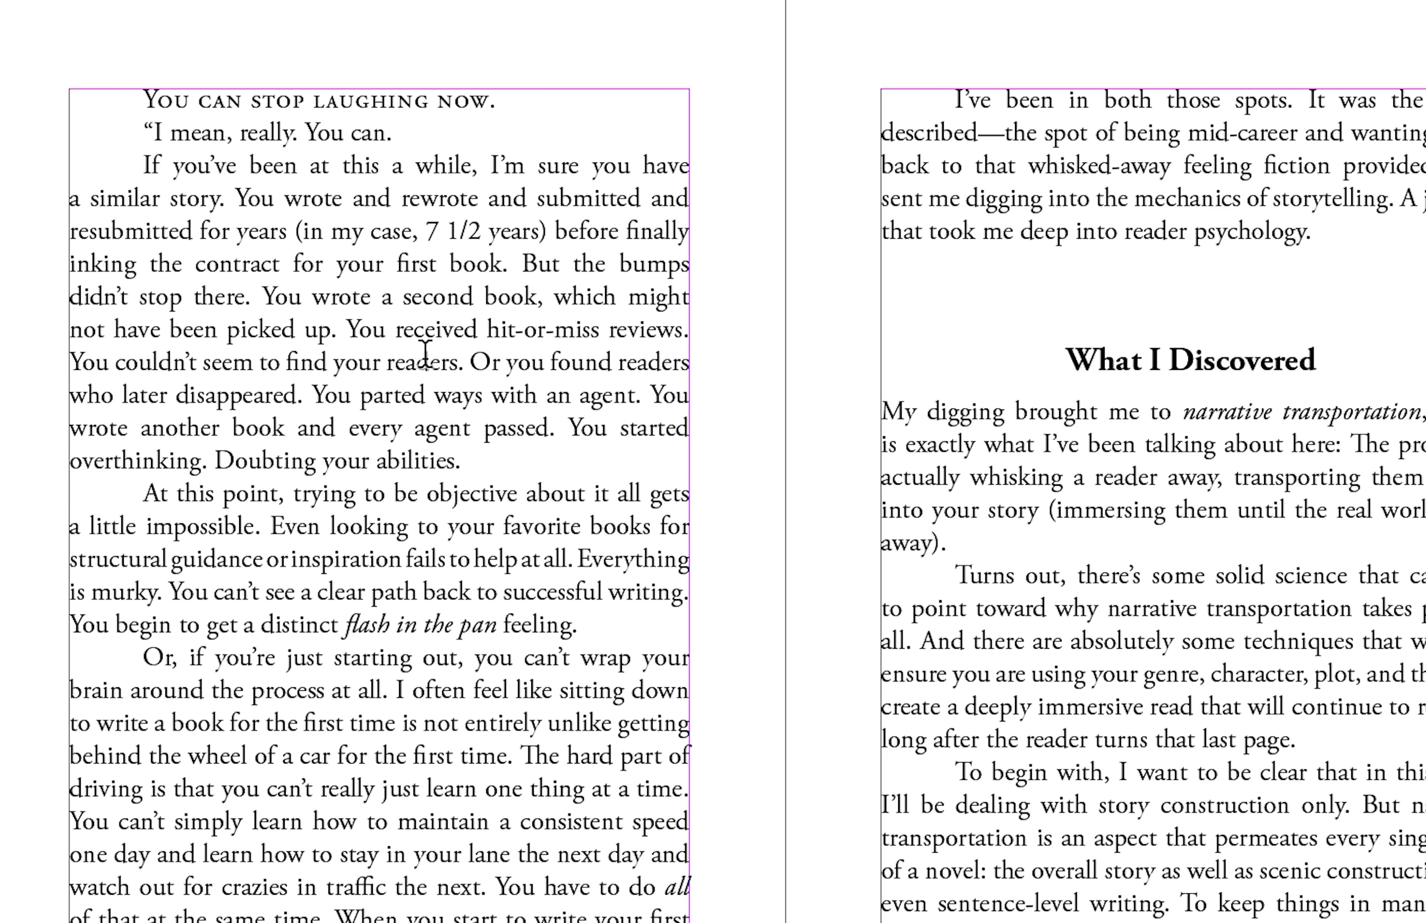
text(")
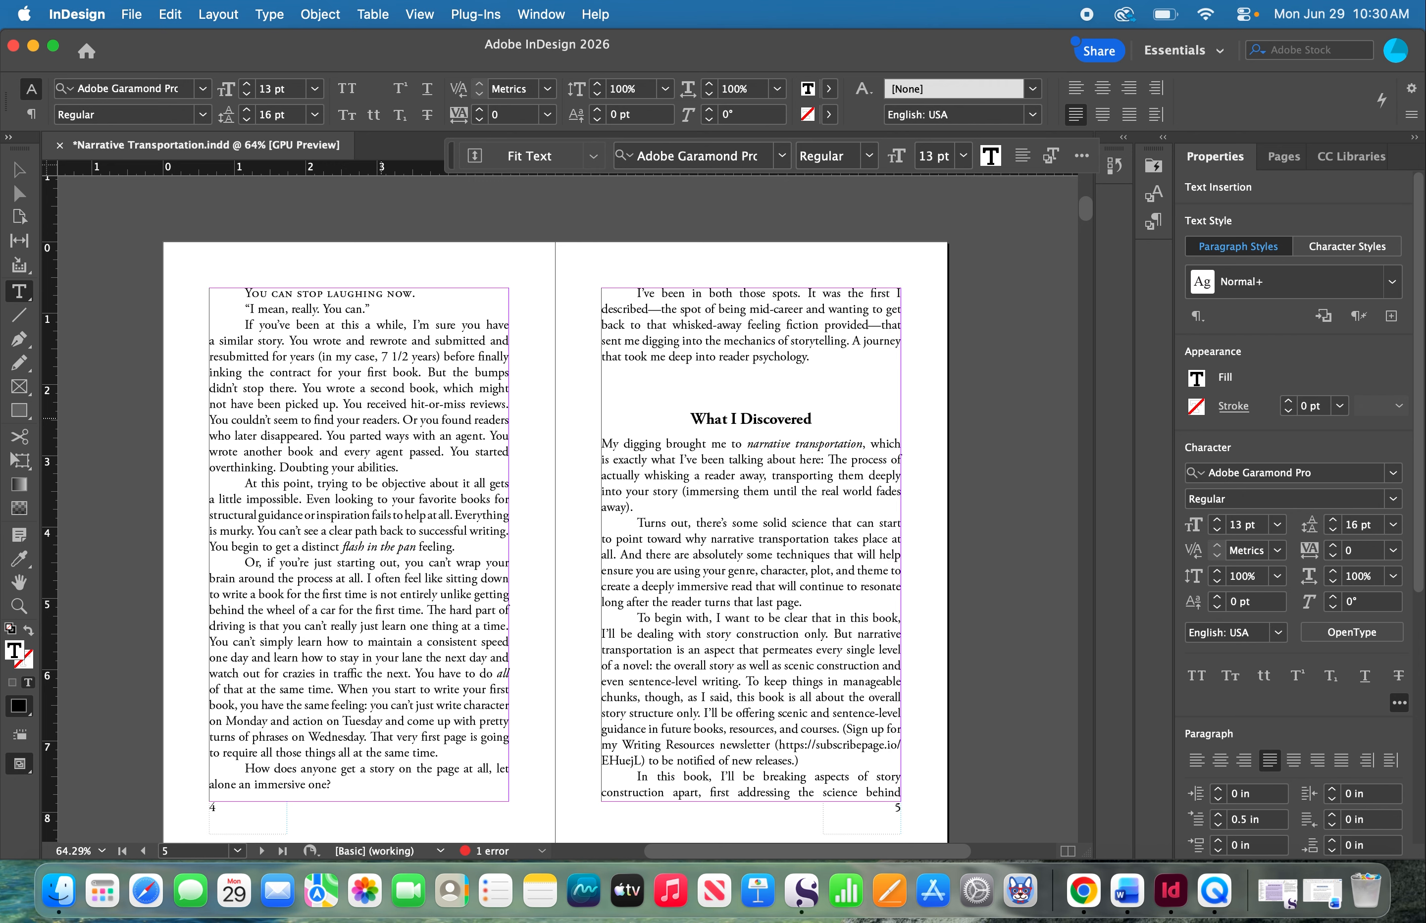
- Replace the space between "been" and "at" in "If you've been at this a while" with an em dash
key(BackSpace)
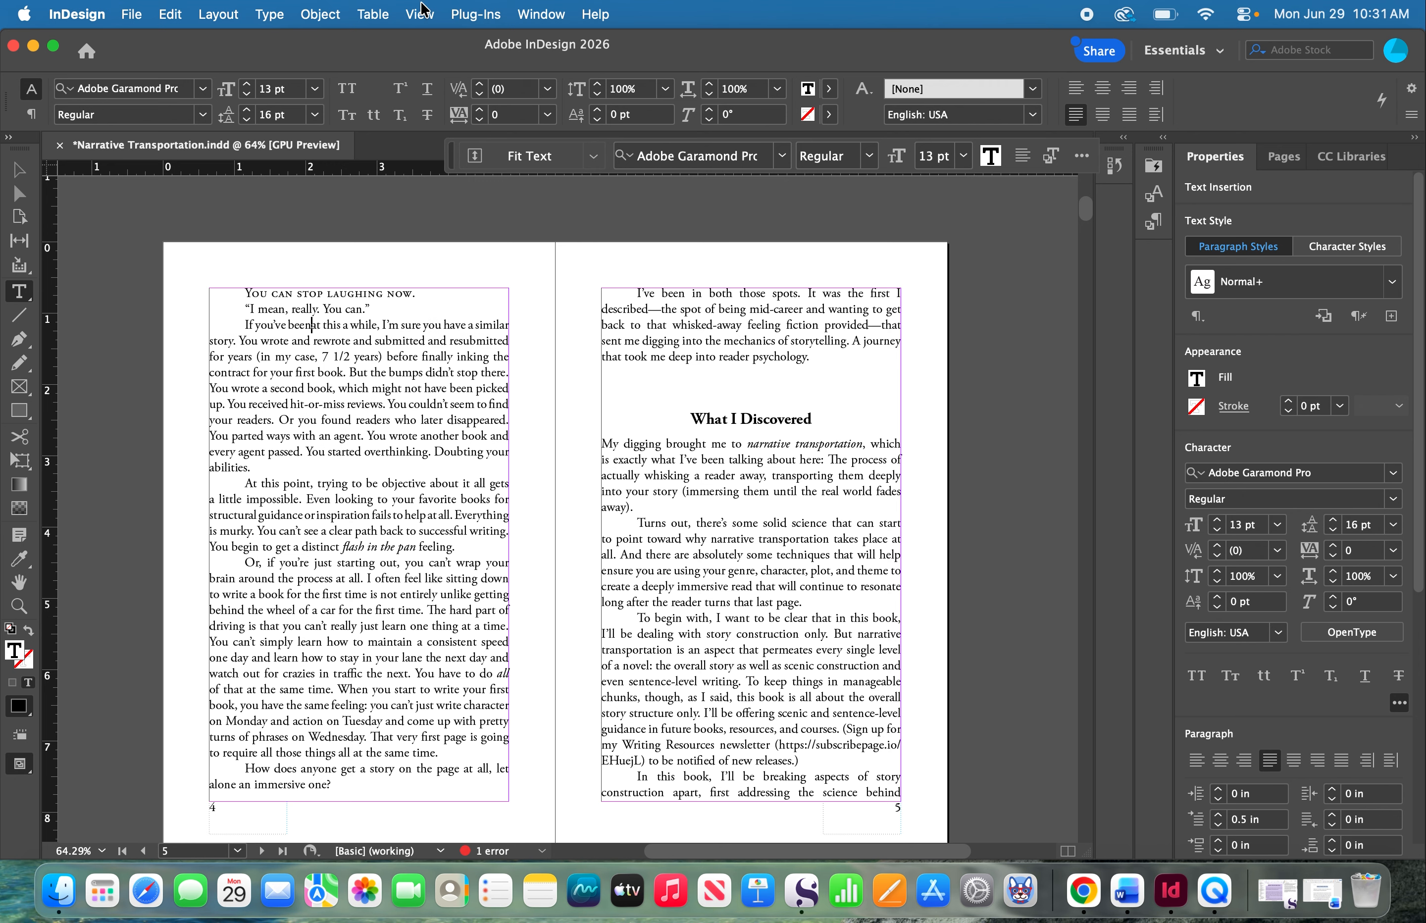
click(269, 14)
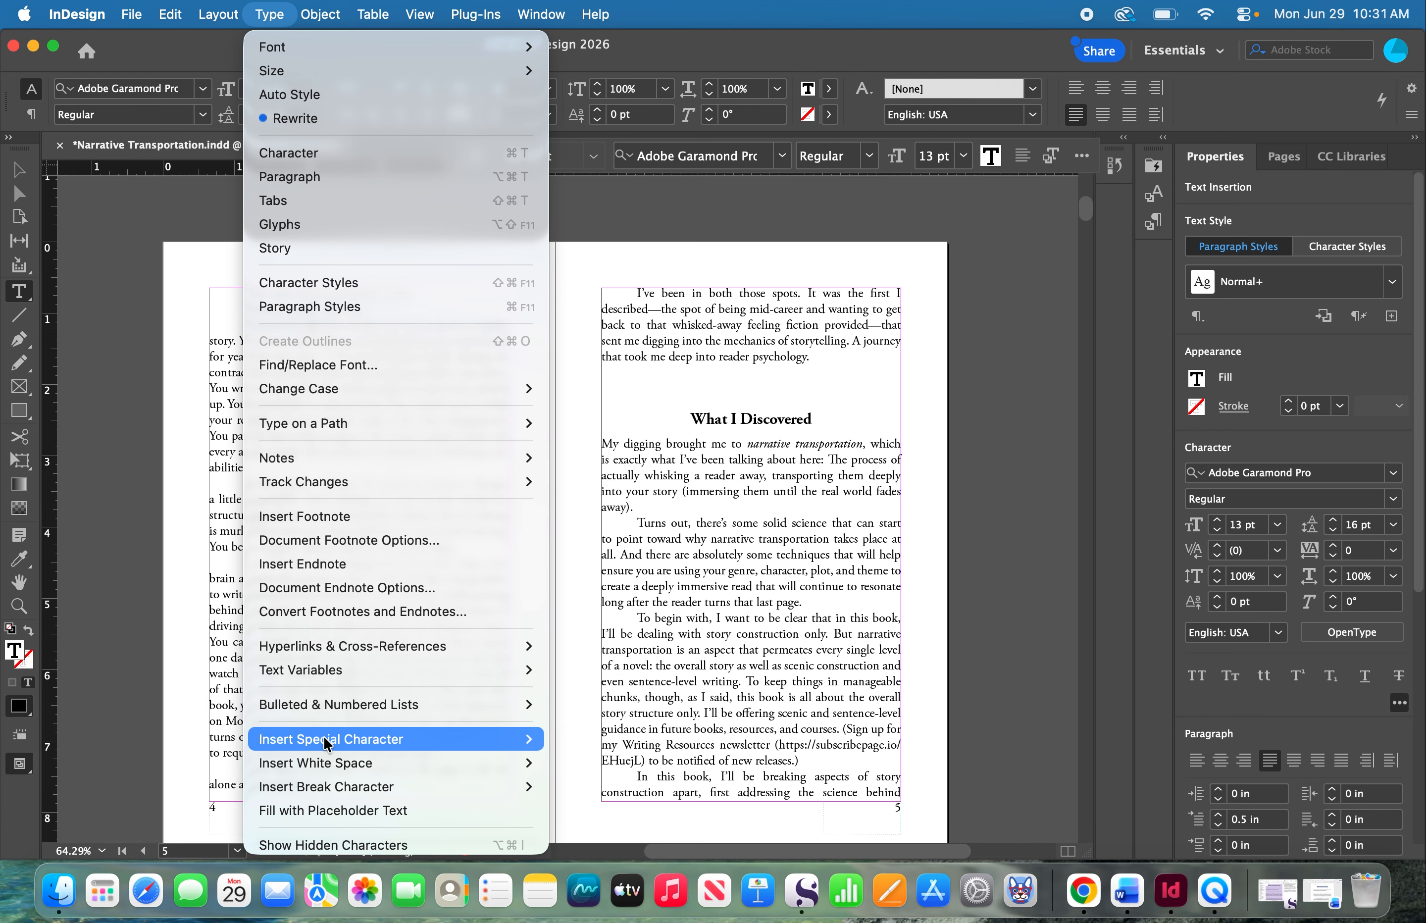
mouse_move(327, 744)
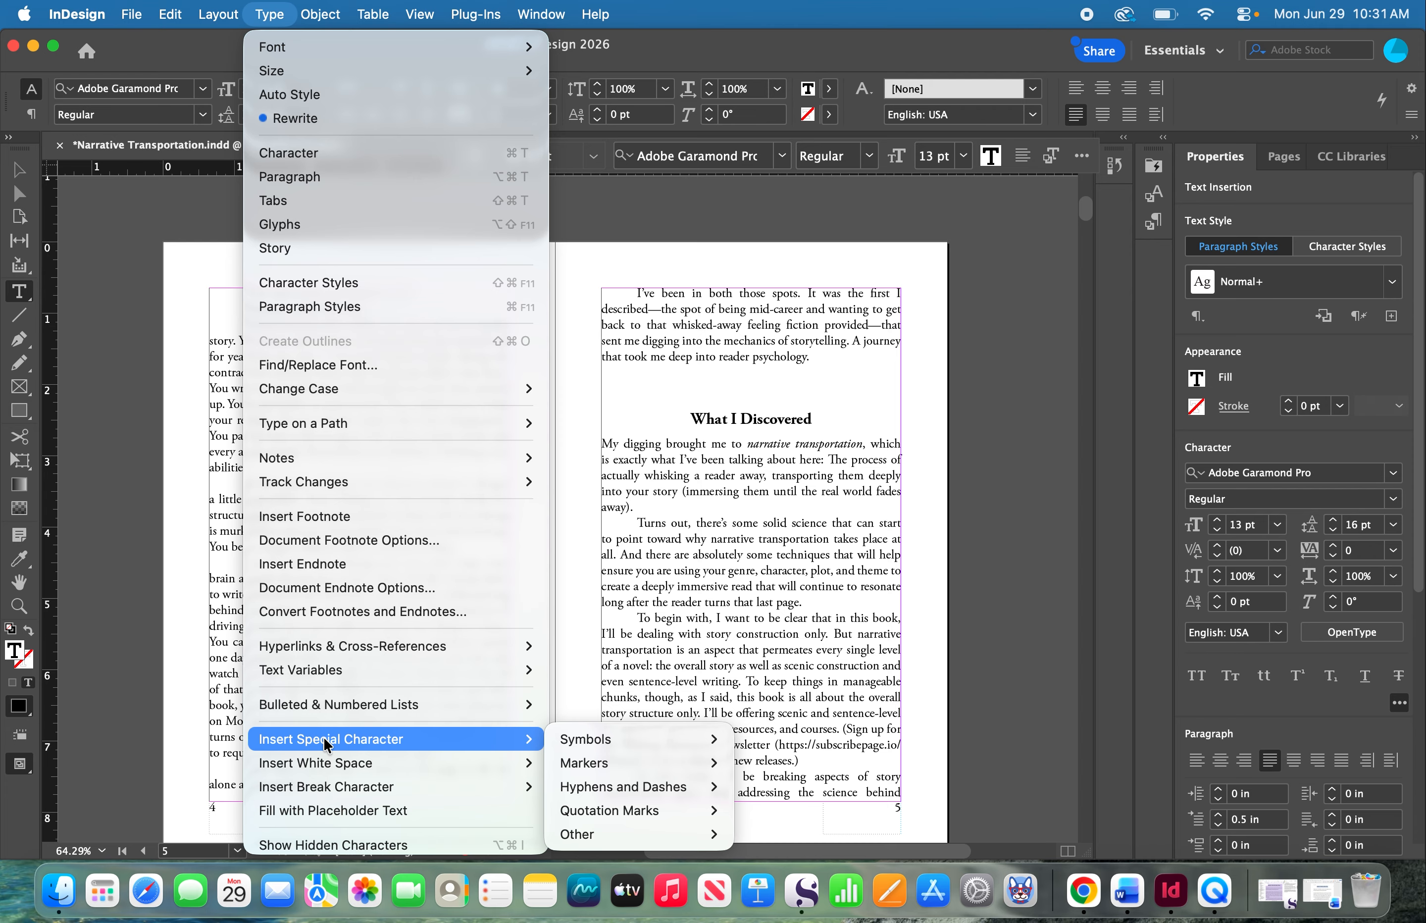
mouse_move(599, 786)
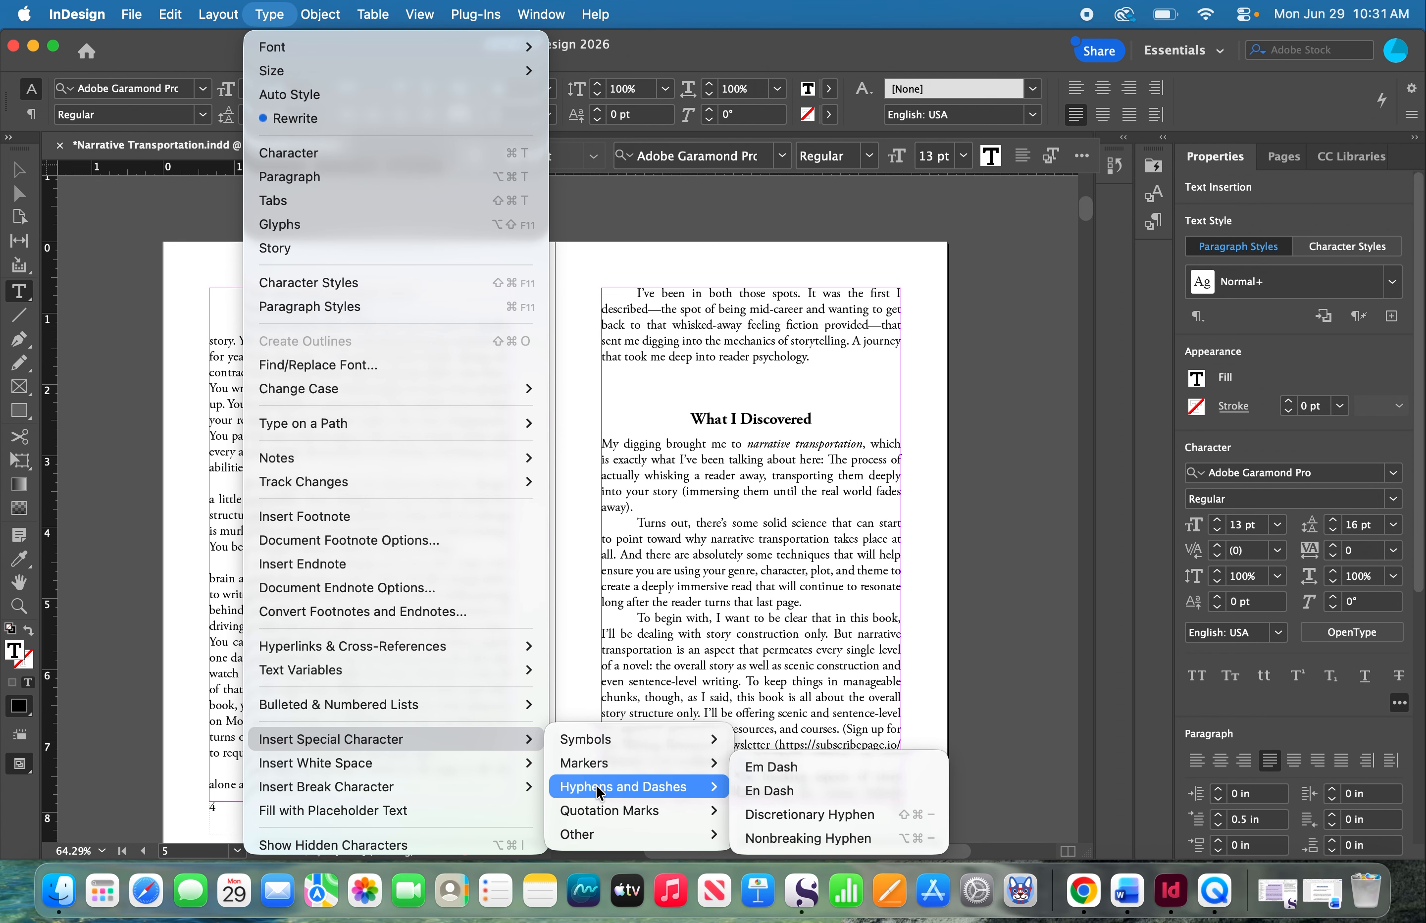
click(749, 766)
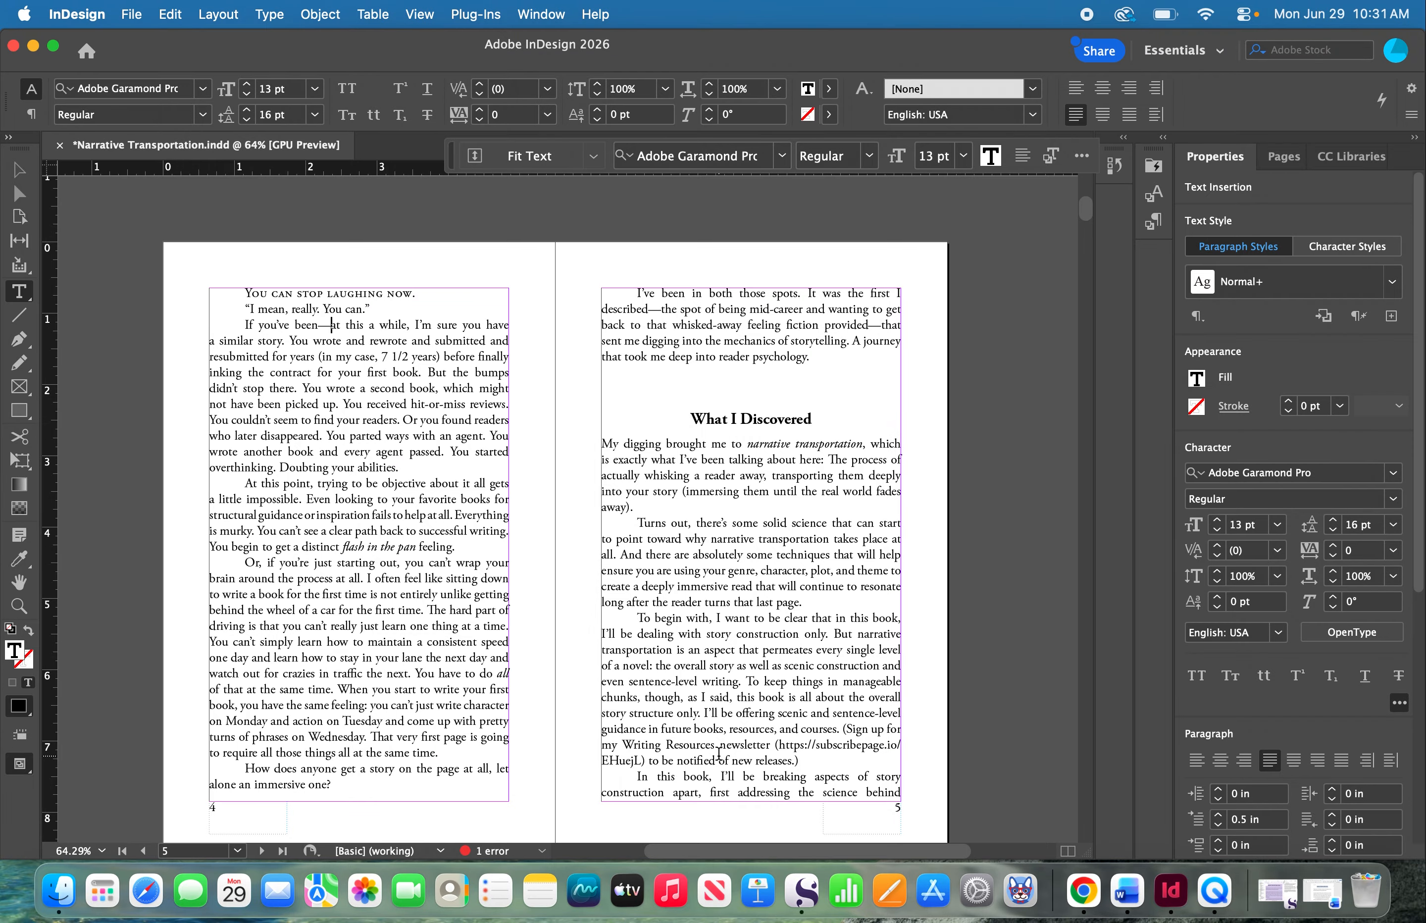
- Insert a sixth space between the em dash and "at" in "If you've been—at this a while"
click(268, 14)
mouse_move(373, 763)
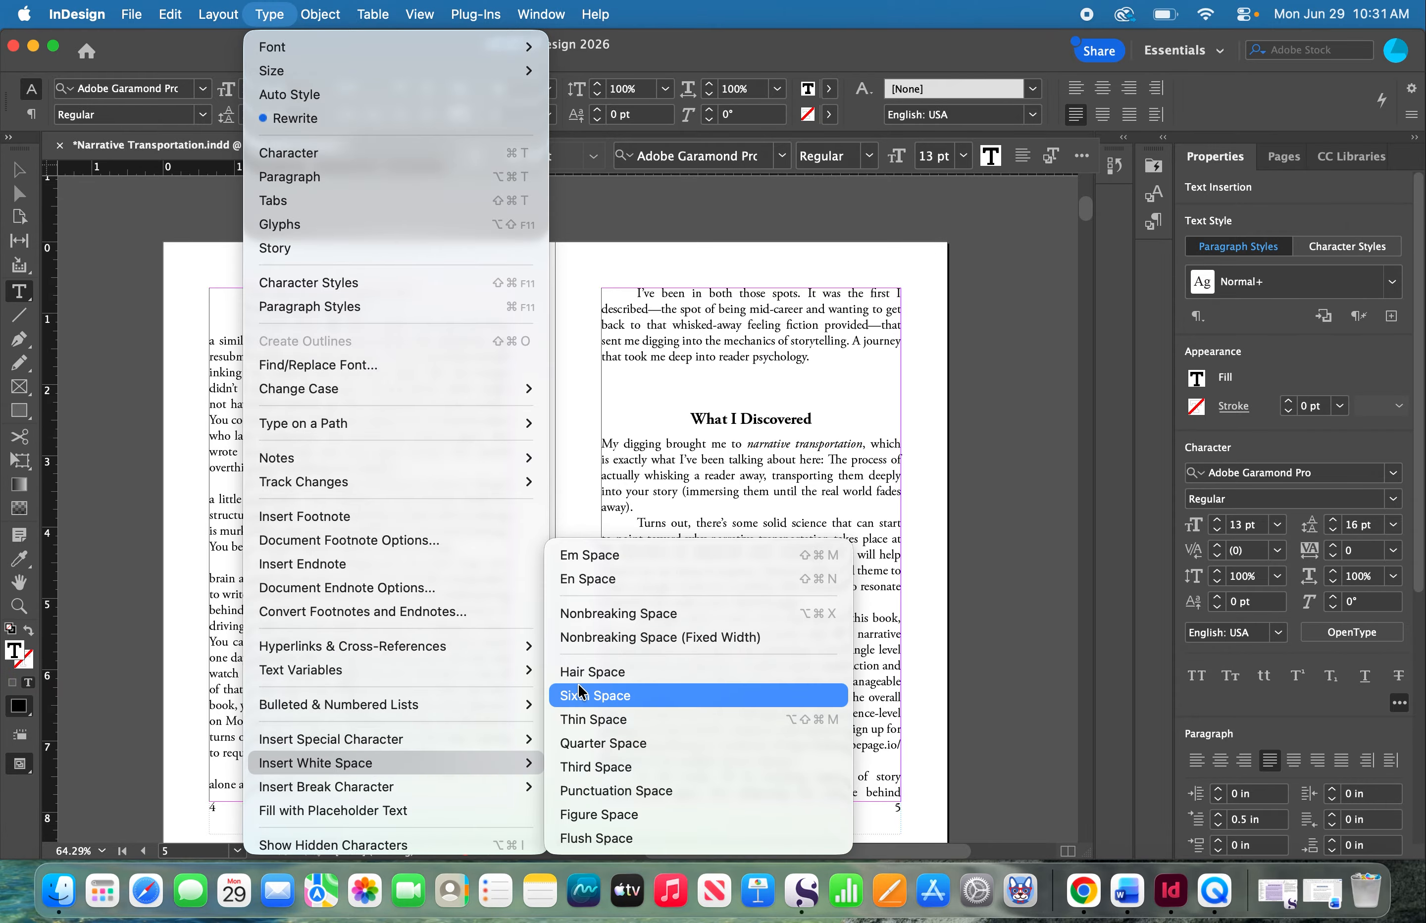
click(578, 695)
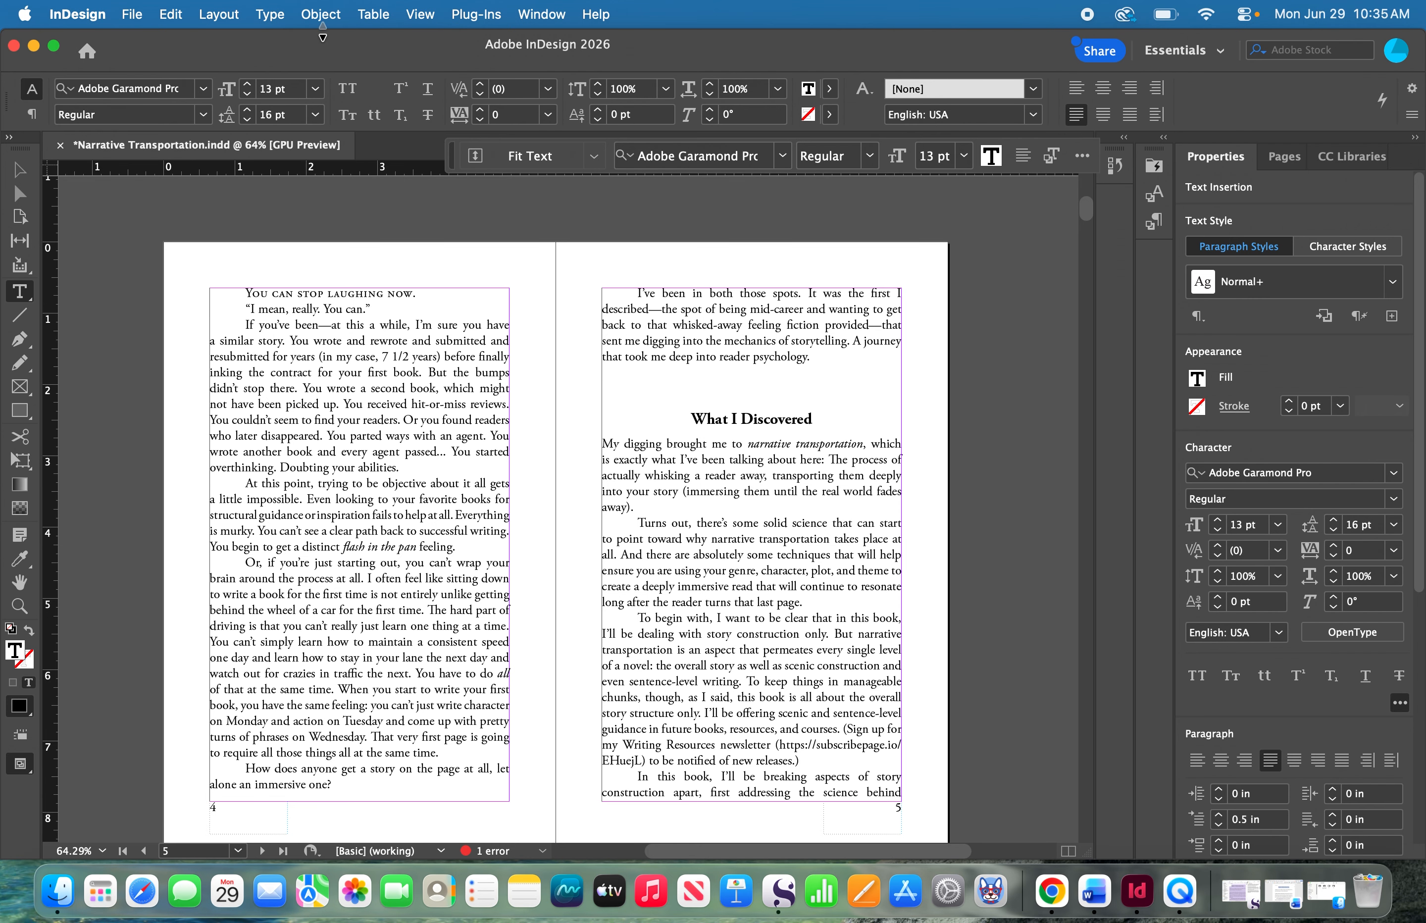
- Insert an ellipsis symbol after the three periods following "every agent passed" on page 4, separated from them by a space
click(269, 23)
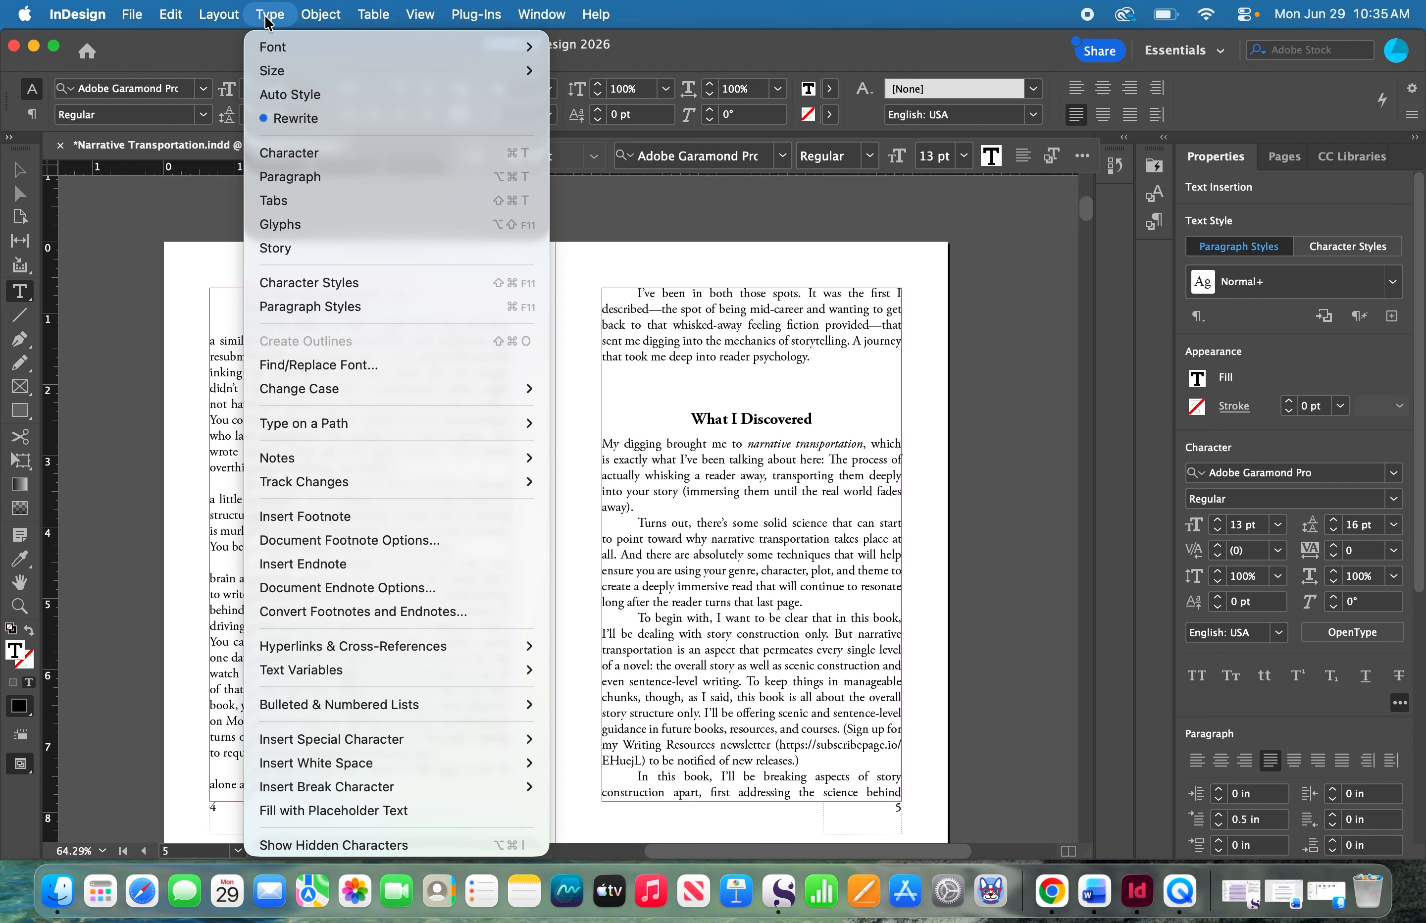
mouse_move(394, 740)
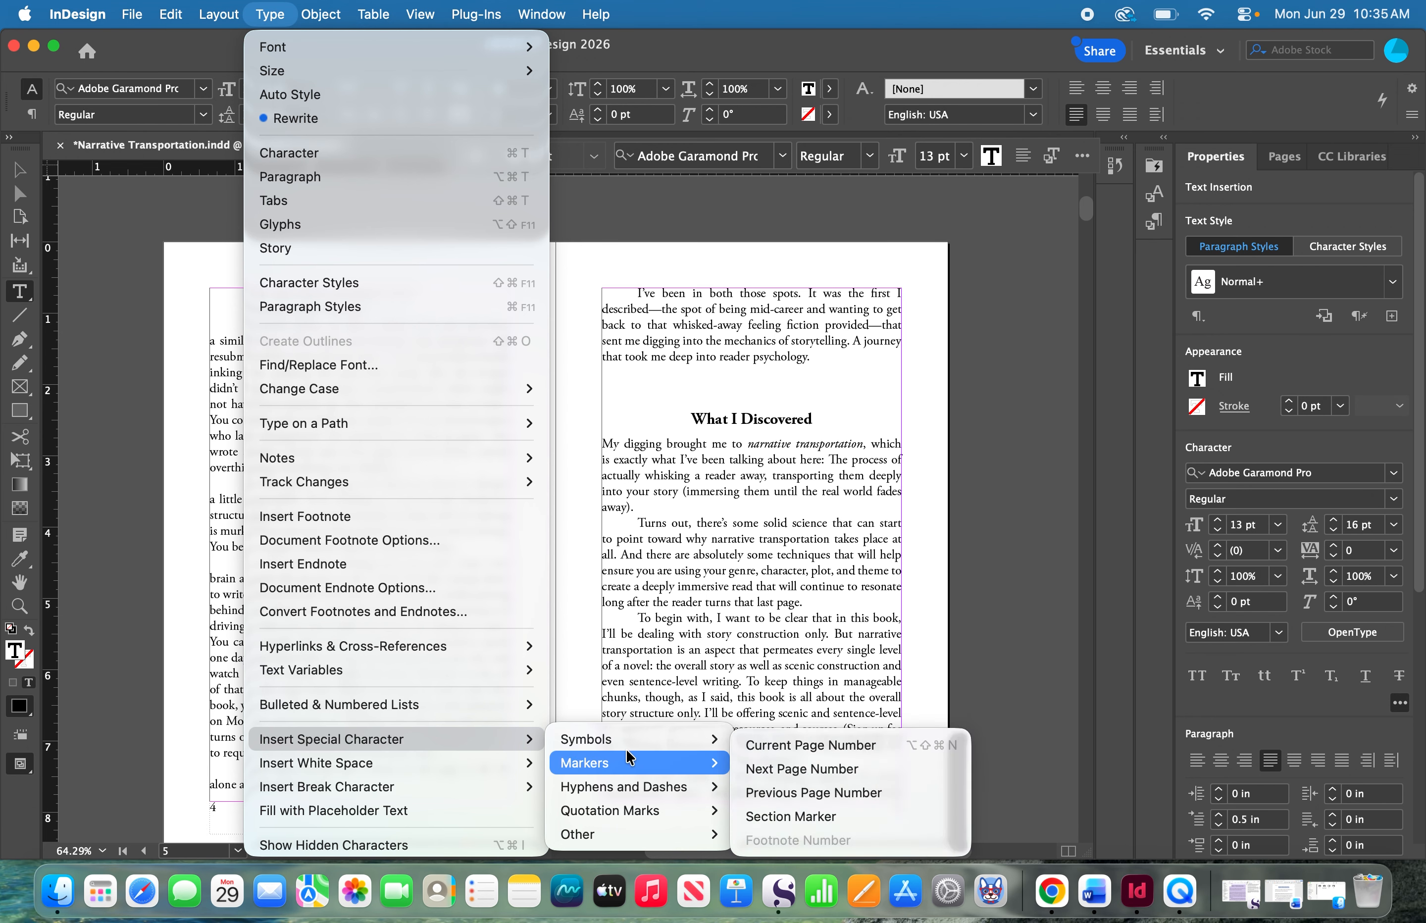
mouse_move(628, 743)
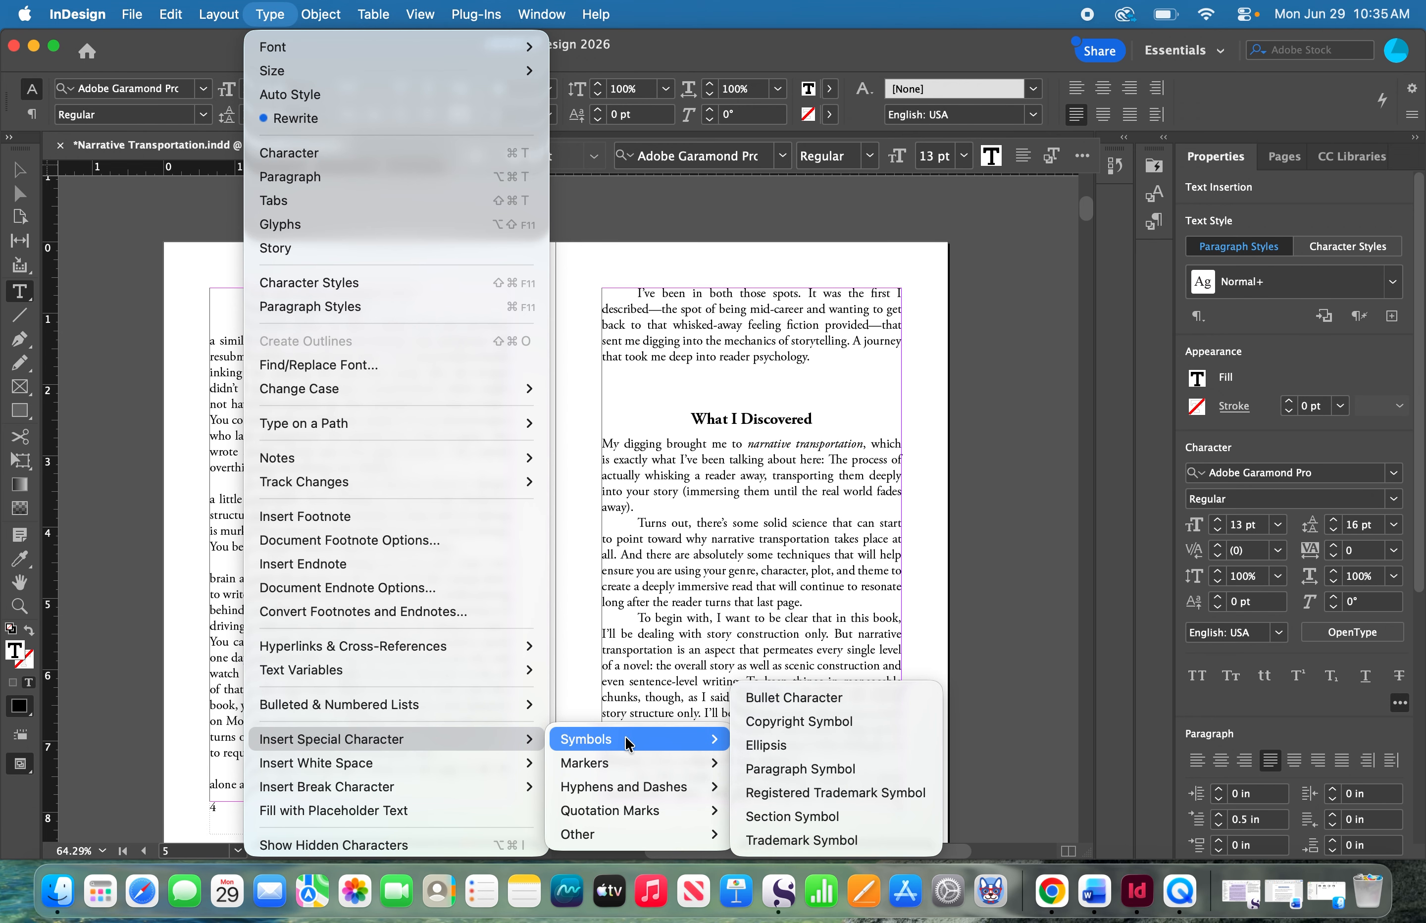
click(755, 745)
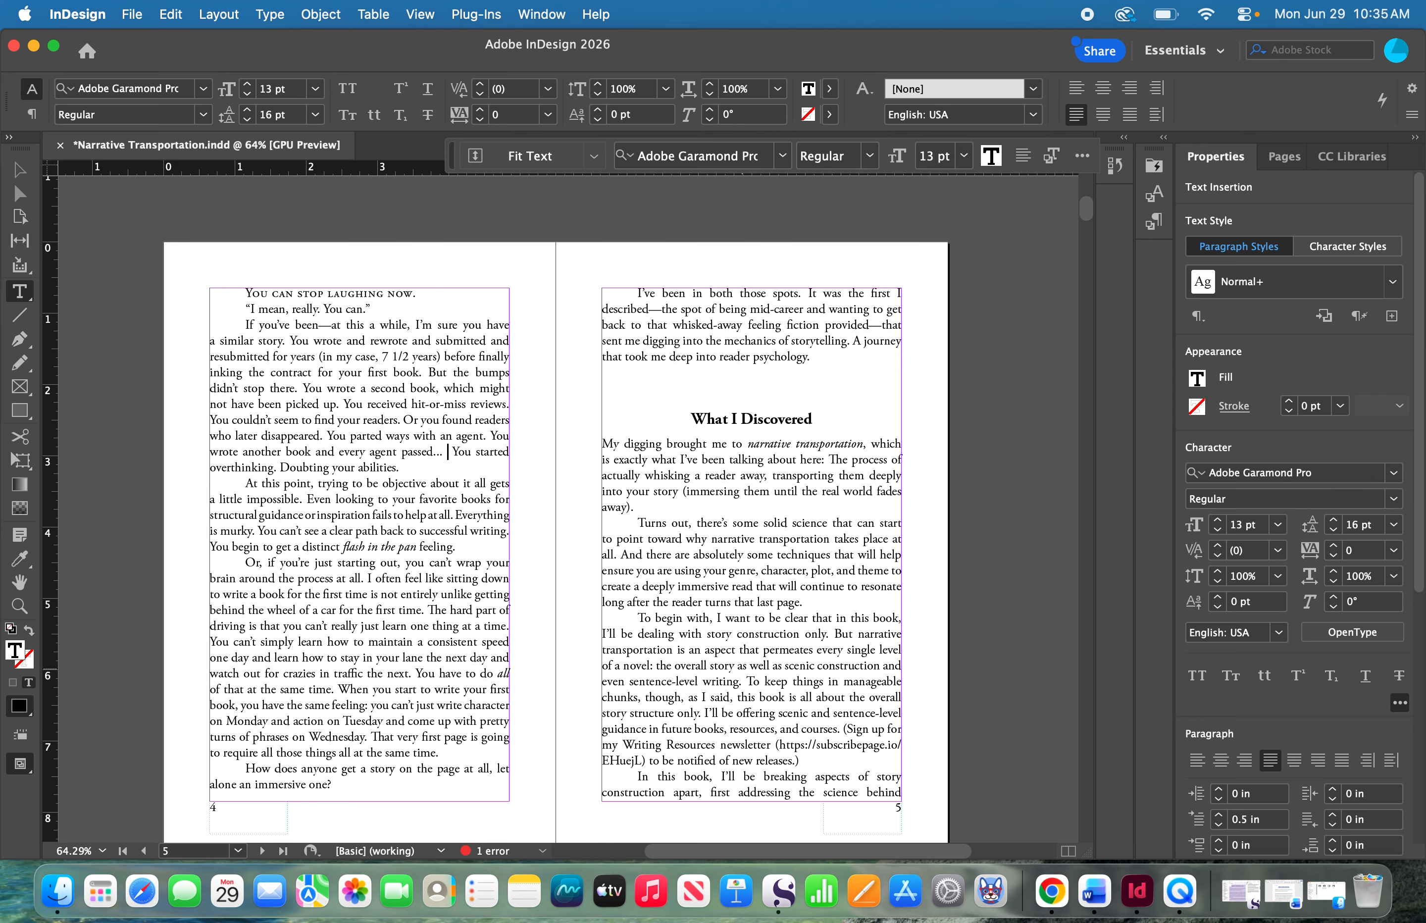
click(270, 16)
mouse_move(356, 732)
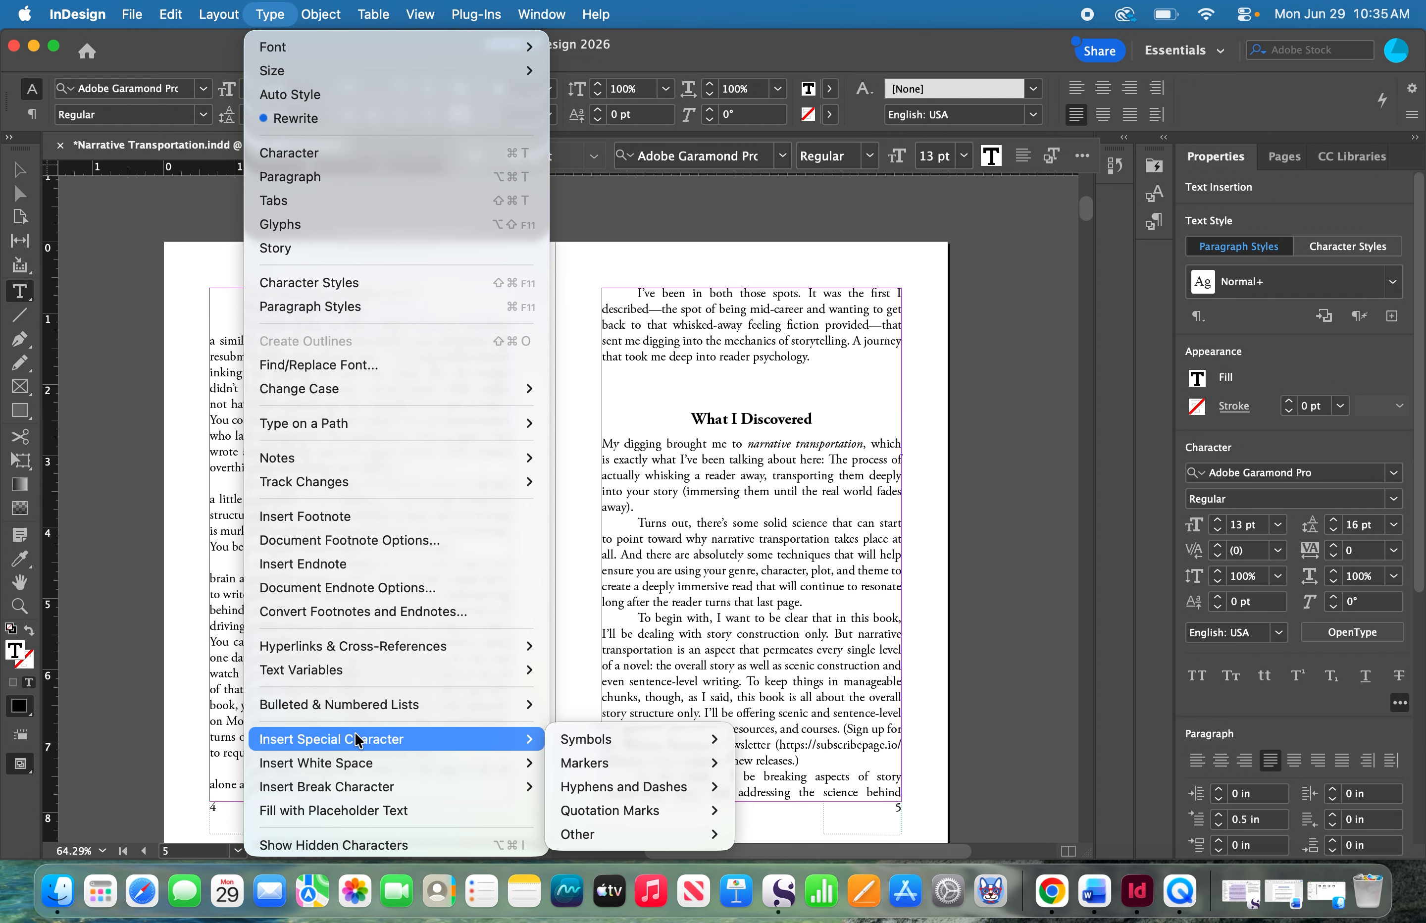
mouse_move(567, 743)
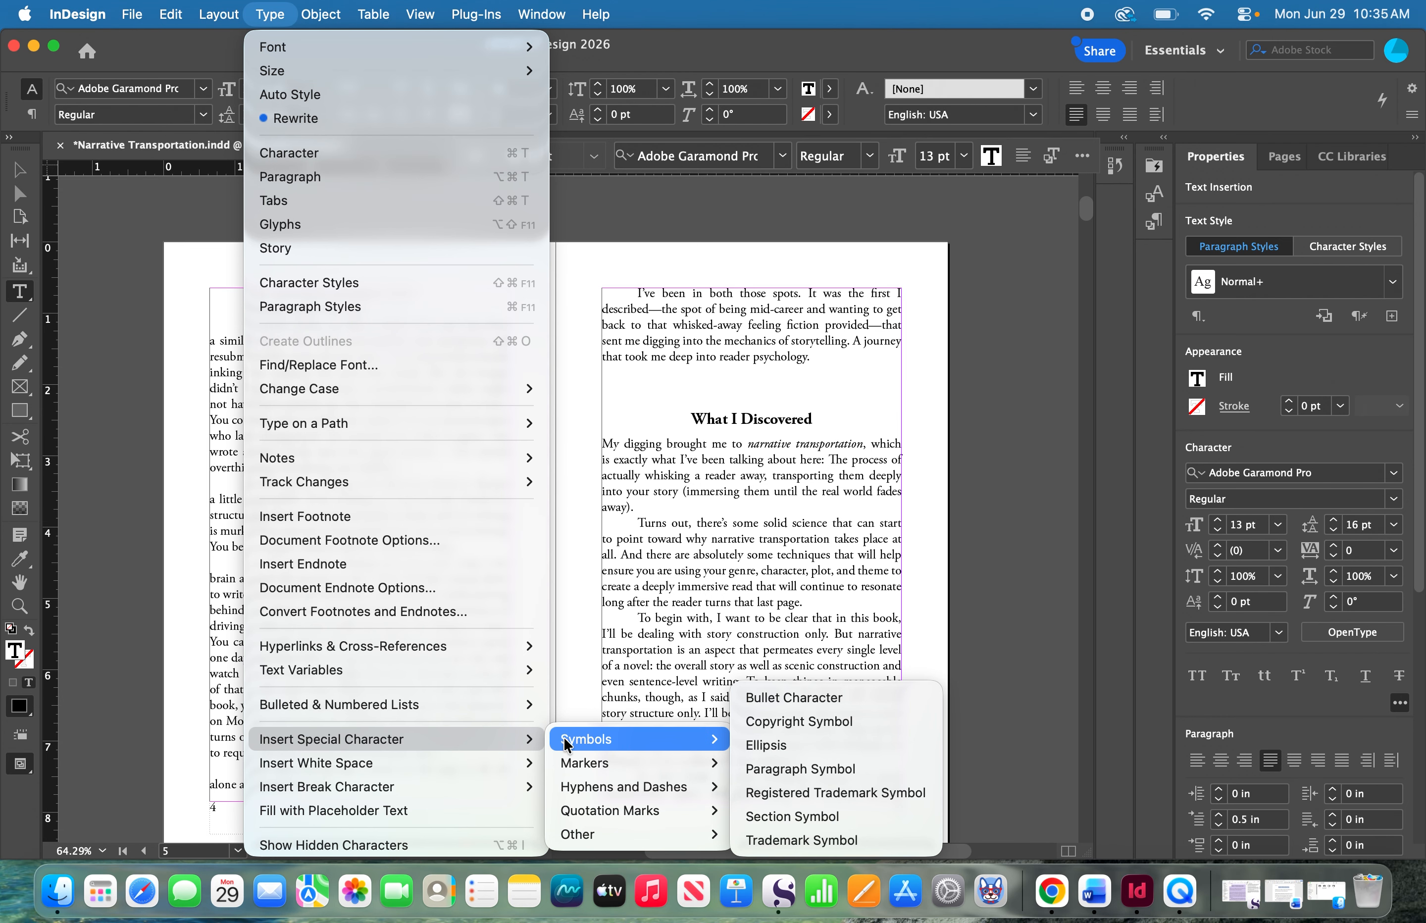
click(766, 745)
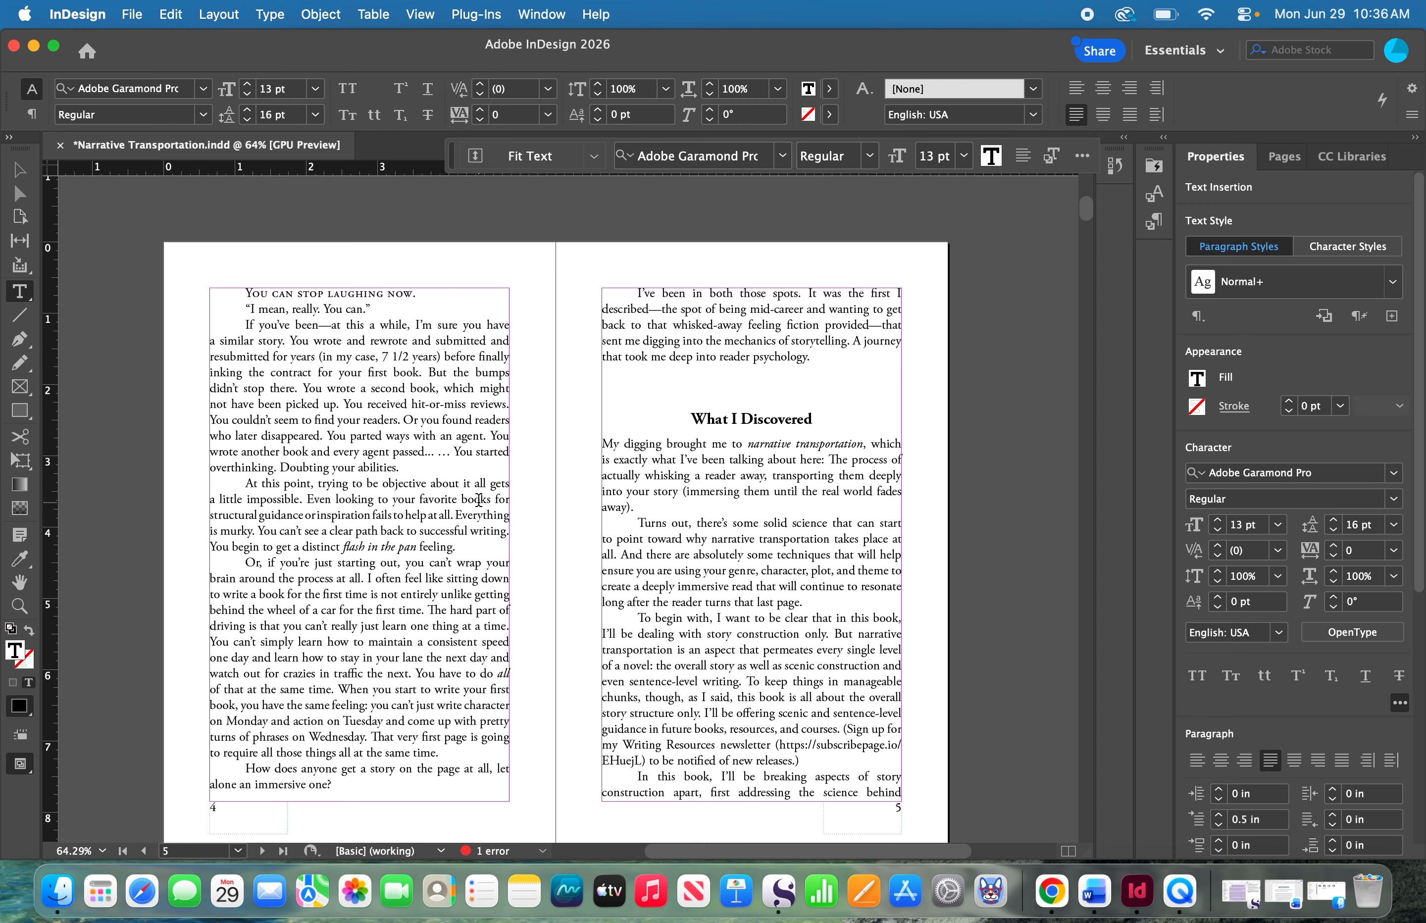
- Left-align the paragraph beginning "My digging brought me" on page 5 and restore its justification with the last line aligned left
click(1194, 761)
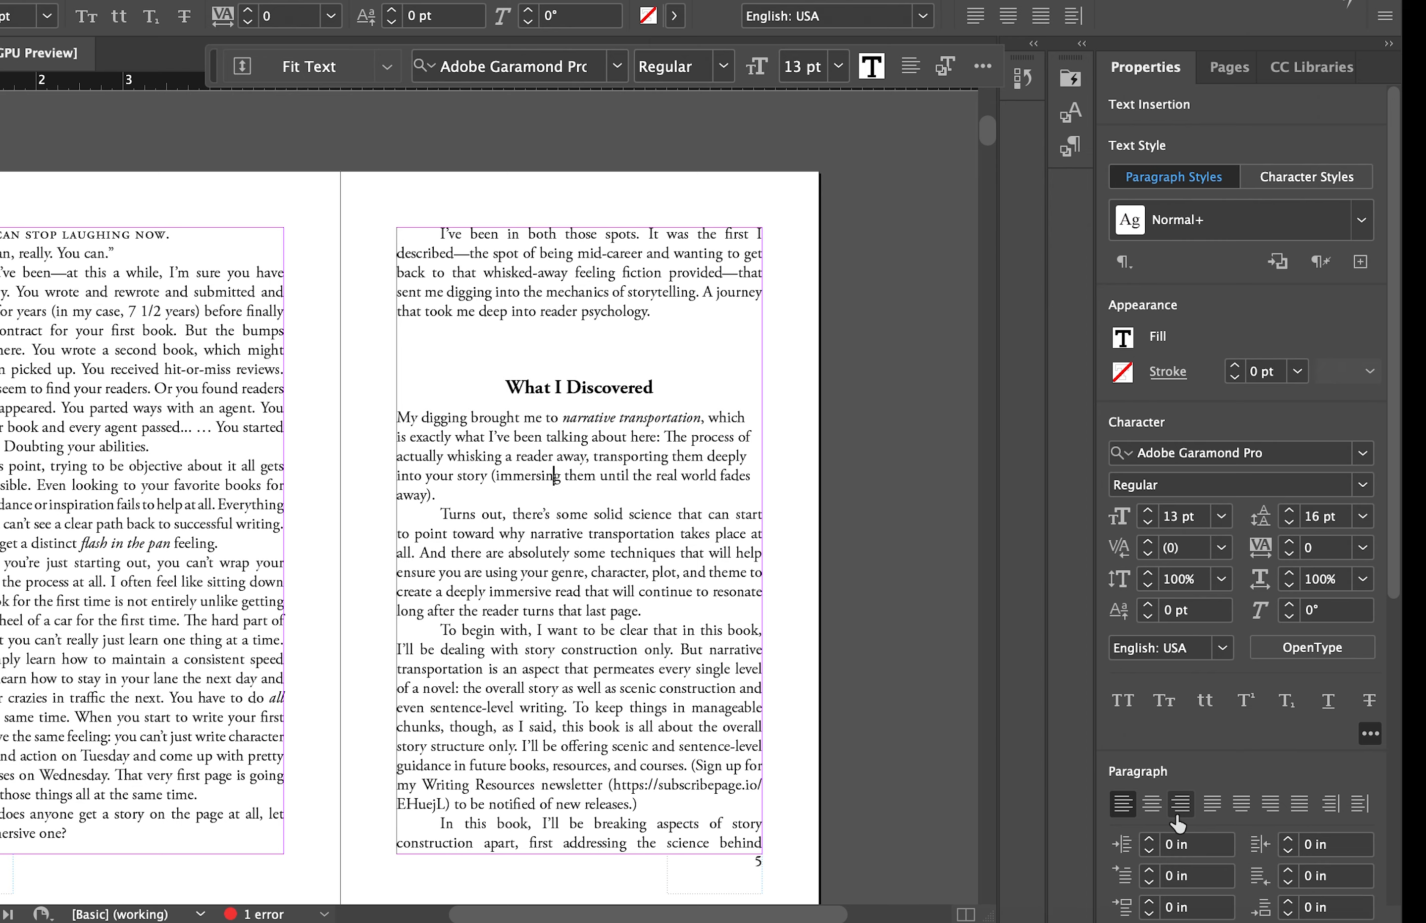
click(1214, 806)
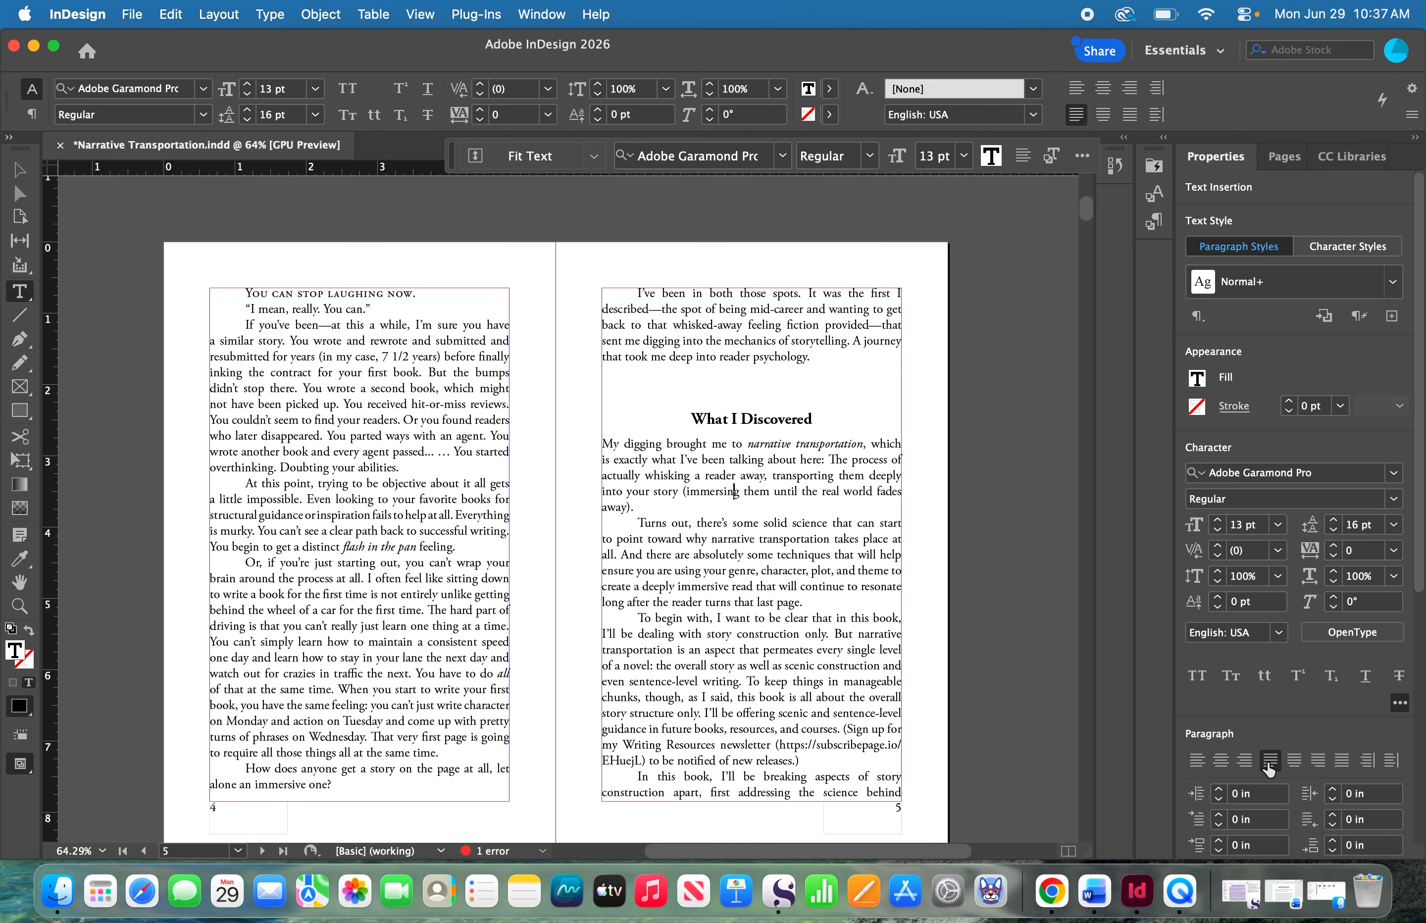
- Return to the "Typography Tips" title page at the beginning of the document
drag(1086, 208, 1090, 189)
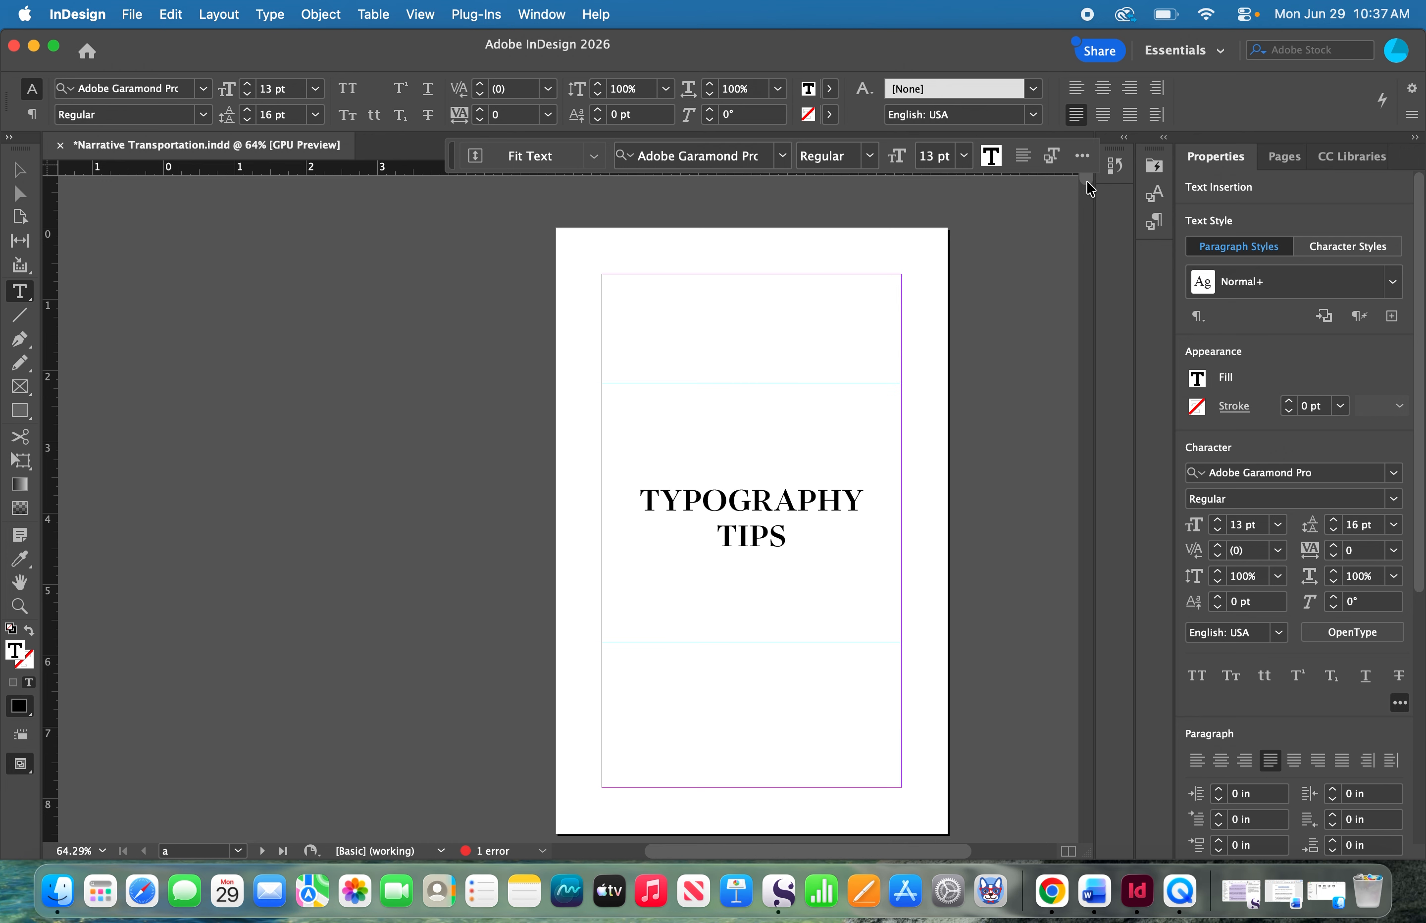